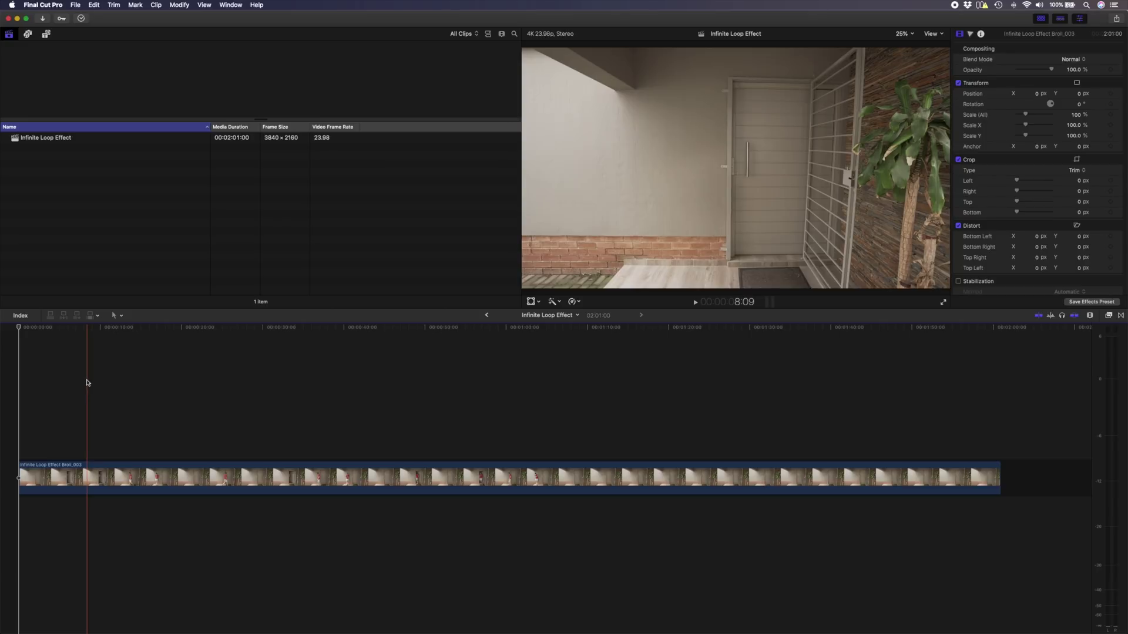
Step: Blade Broll_003 into four takes and trim each take's dead time, so the project runs 1:28:09
{"action": "key", "text": "alt"}
{"action": "key", "text": "alt+bracketleft"}
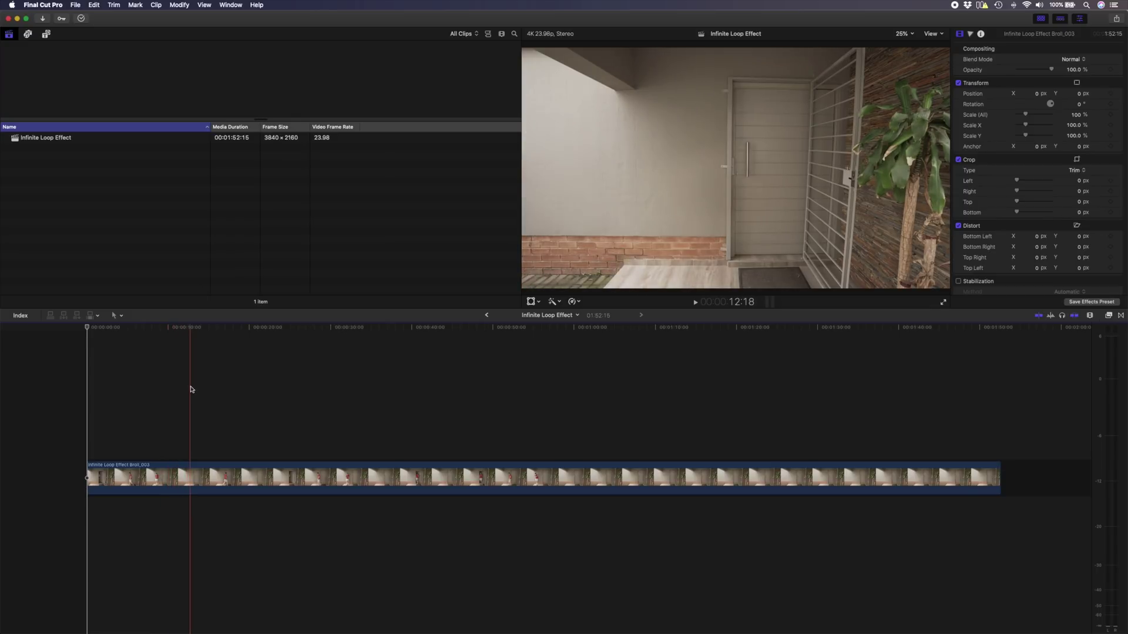
{"action": "key", "text": "super"}
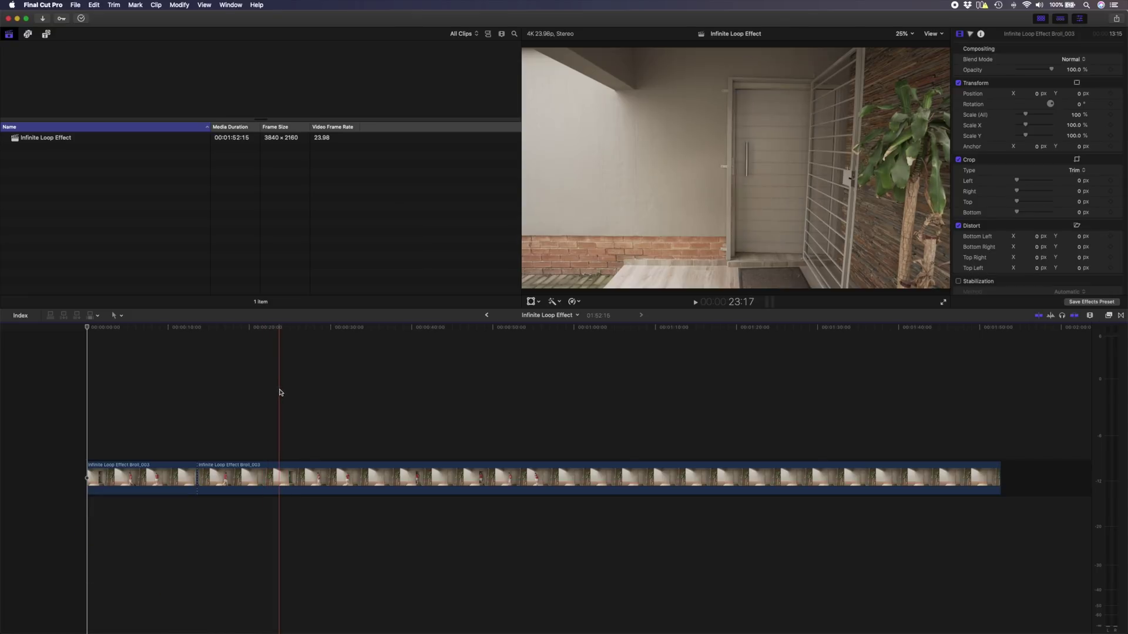
{"action": "key", "text": "alt+bracketleft"}
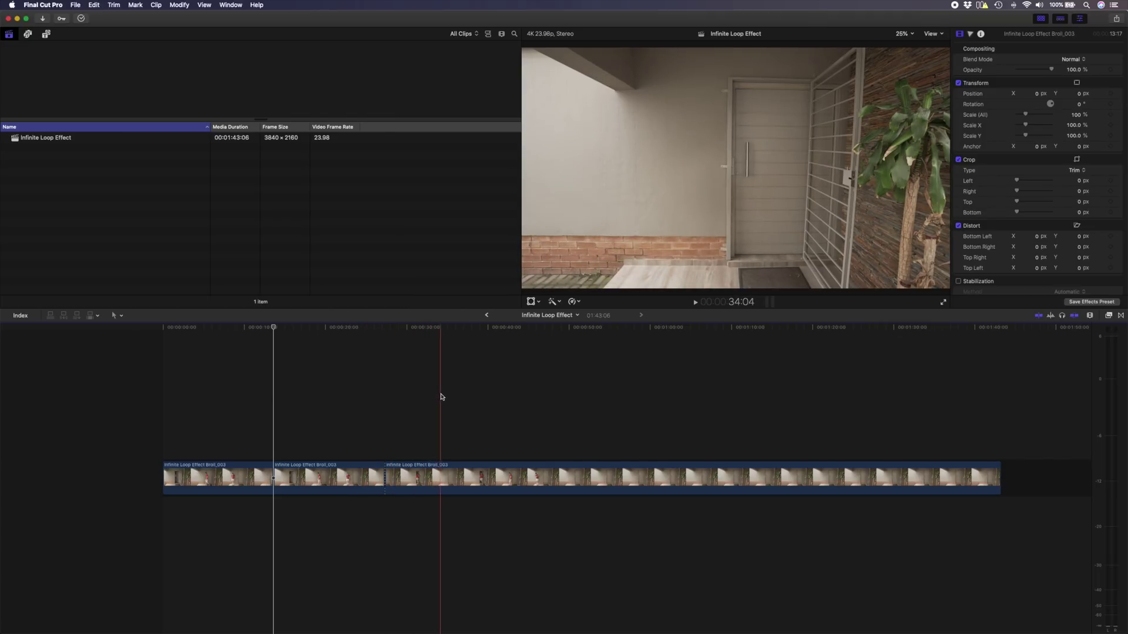
{"action": "key", "text": "alt+bracketleft"}
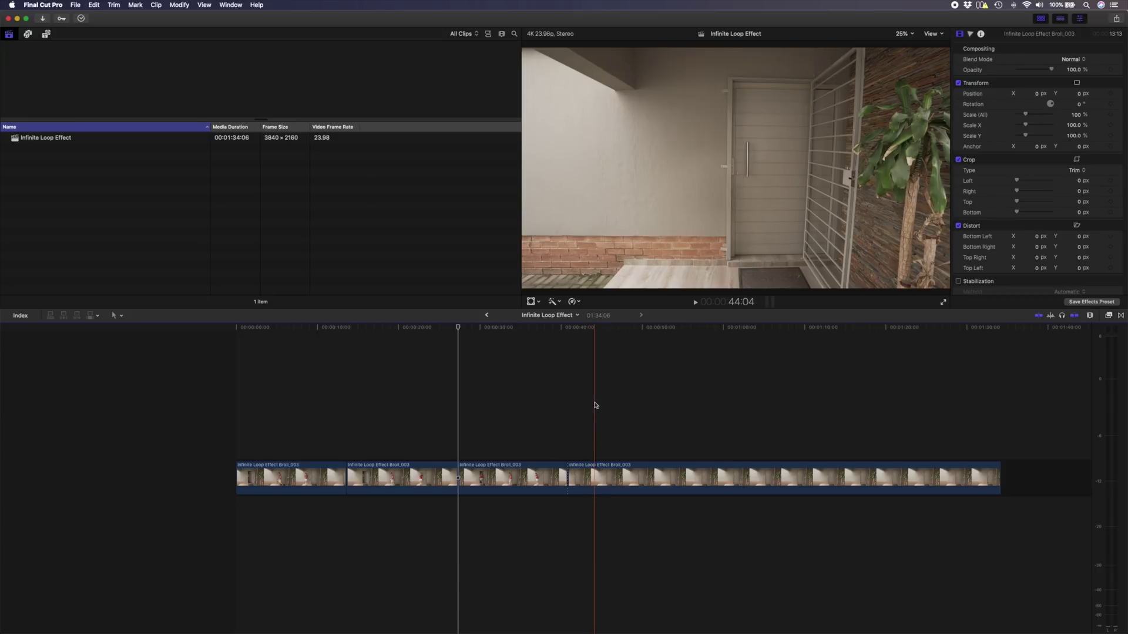
{"action": "key", "text": "alt+bracketleft"}
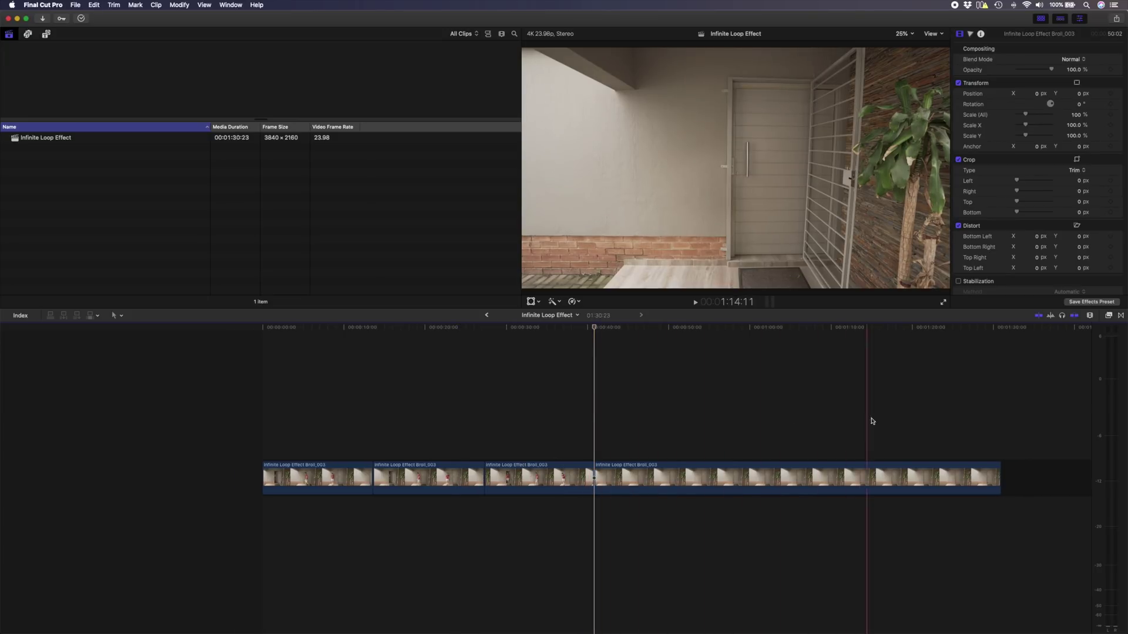
{"action": "key", "text": "alt+bracketright"}
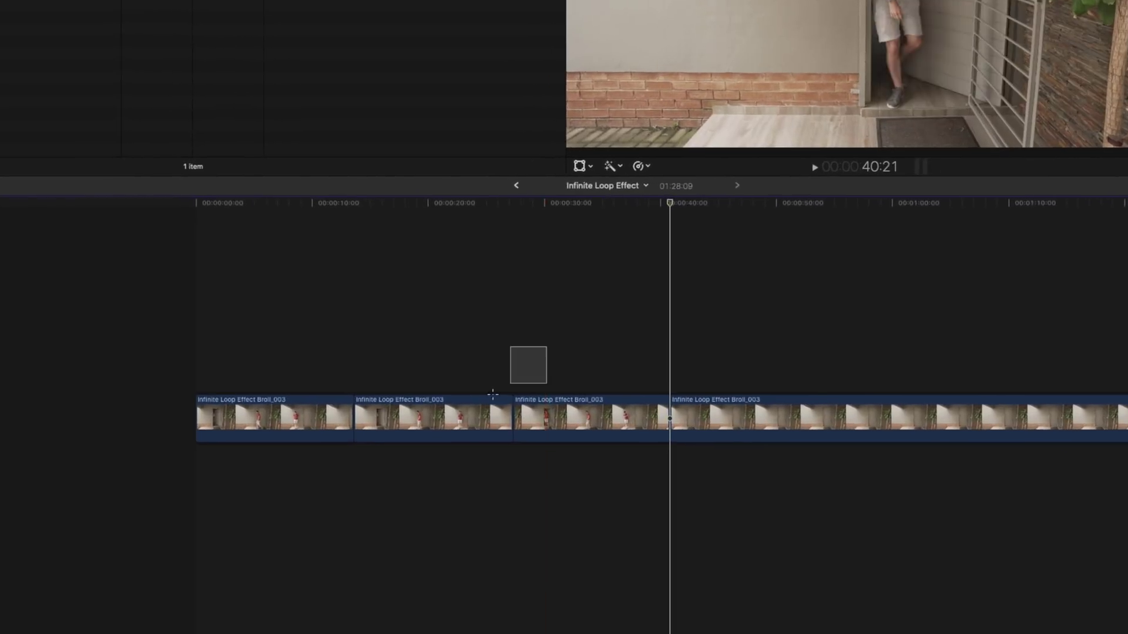
Step: Lift takes 2 and 3 above the storyline at 50% opacity and slide the first 4:22 earlier
{"action": "left_click_drag", "start_coordinate": [509, 427], "coordinate": [410, 494]}
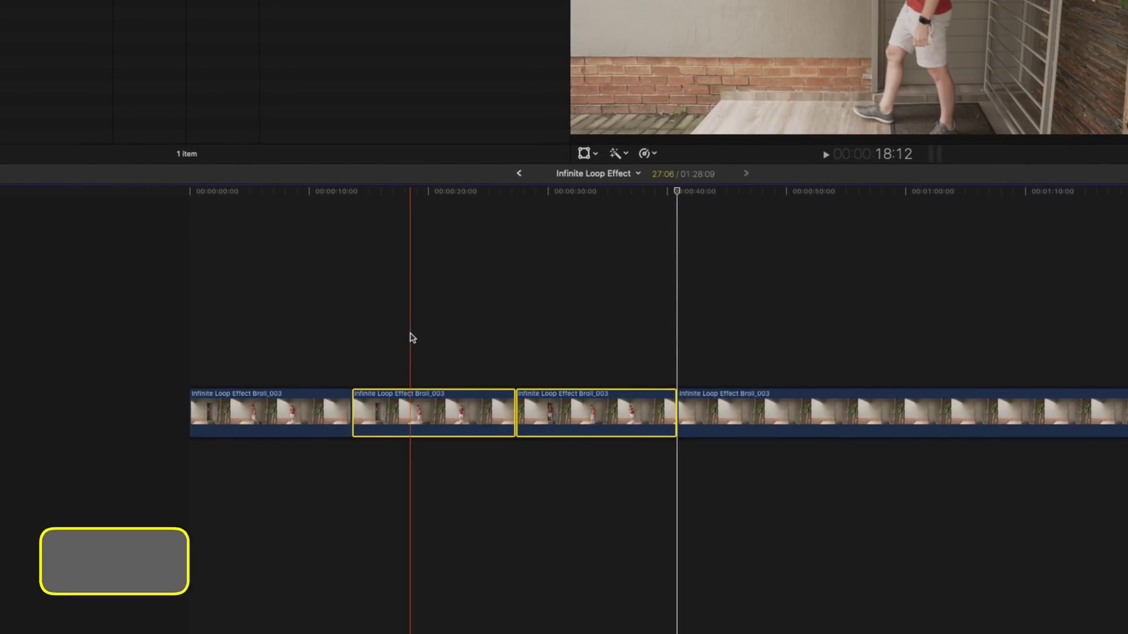
{"action": "key", "text": "super+alt+Up"}
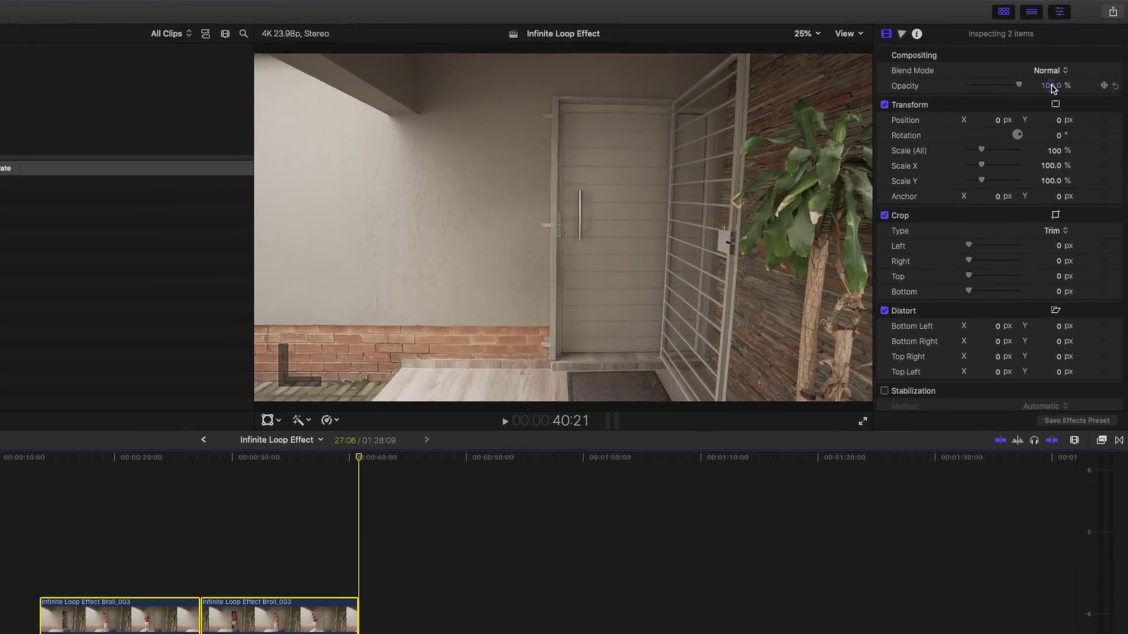
{"action": "left_click", "coordinate": [1073, 69]}
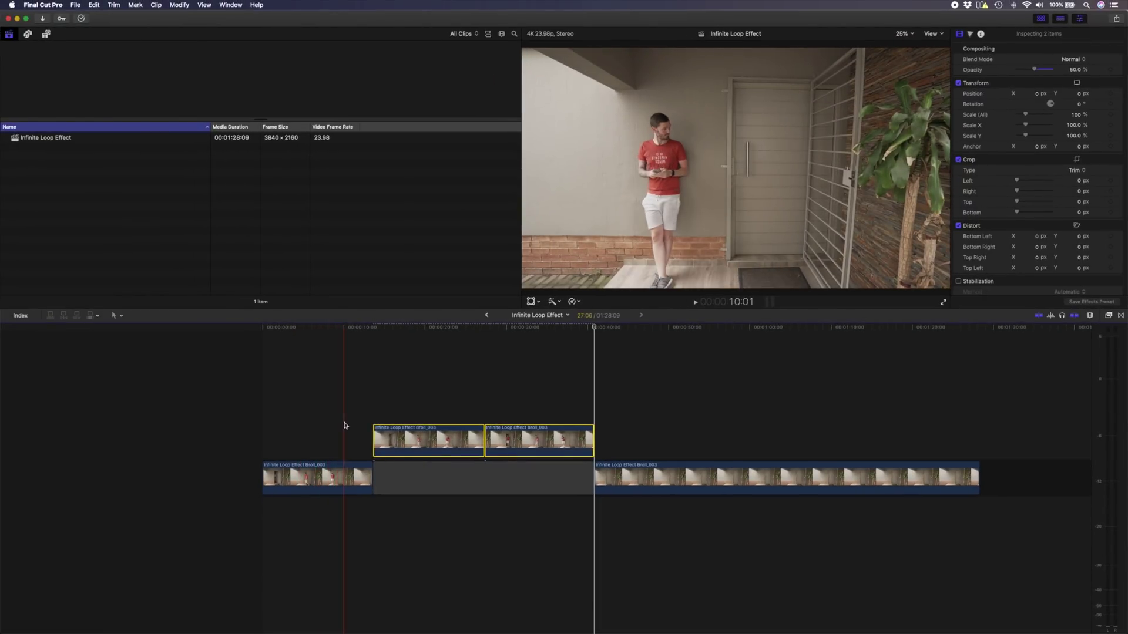
{"action": "left_click", "coordinate": [343, 425]}
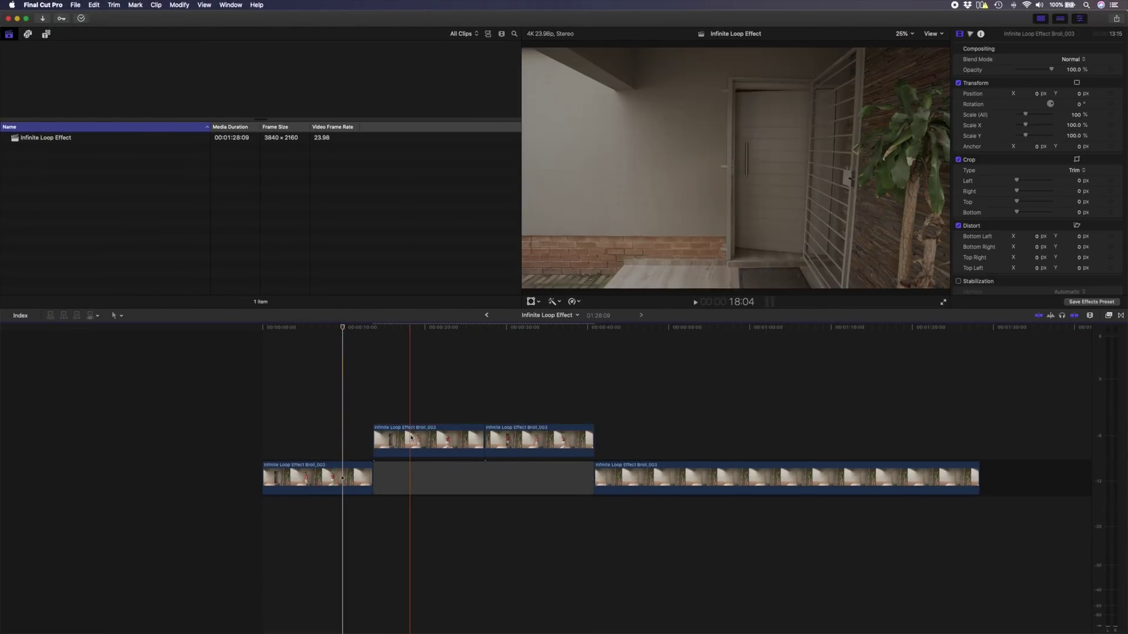
{"action": "left_click_drag", "start_coordinate": [411, 437], "coordinate": [371, 435]}
Step: Toggle snapping and nudge the second take ten frames earlier, fine-tuning it by one frame
{"action": "key", "text": "n"}
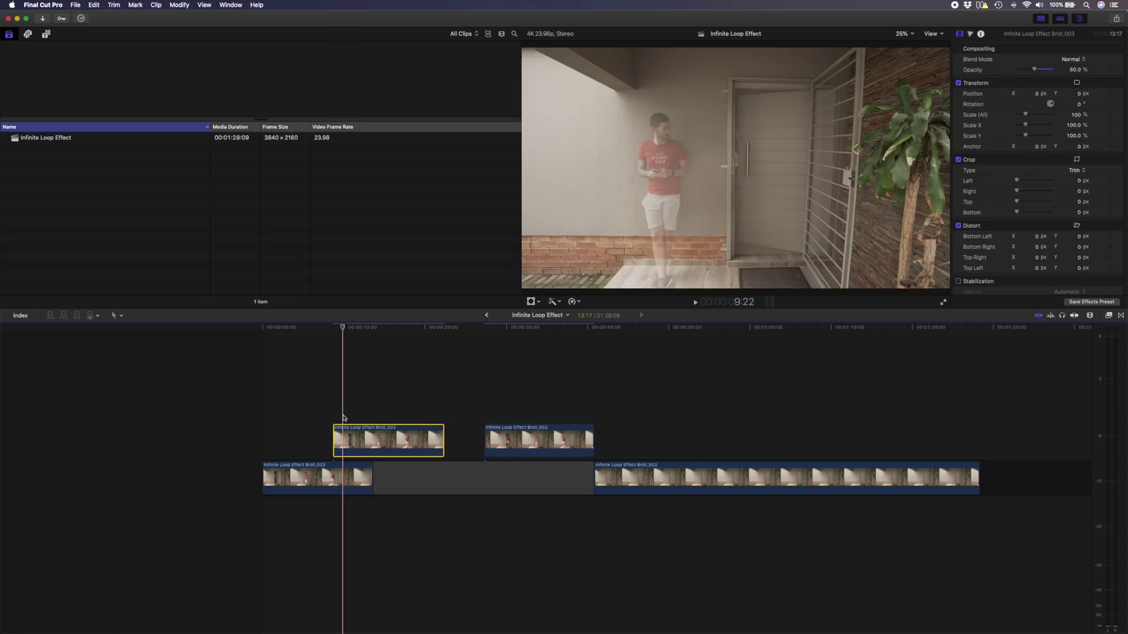
{"action": "key", "text": "super"}
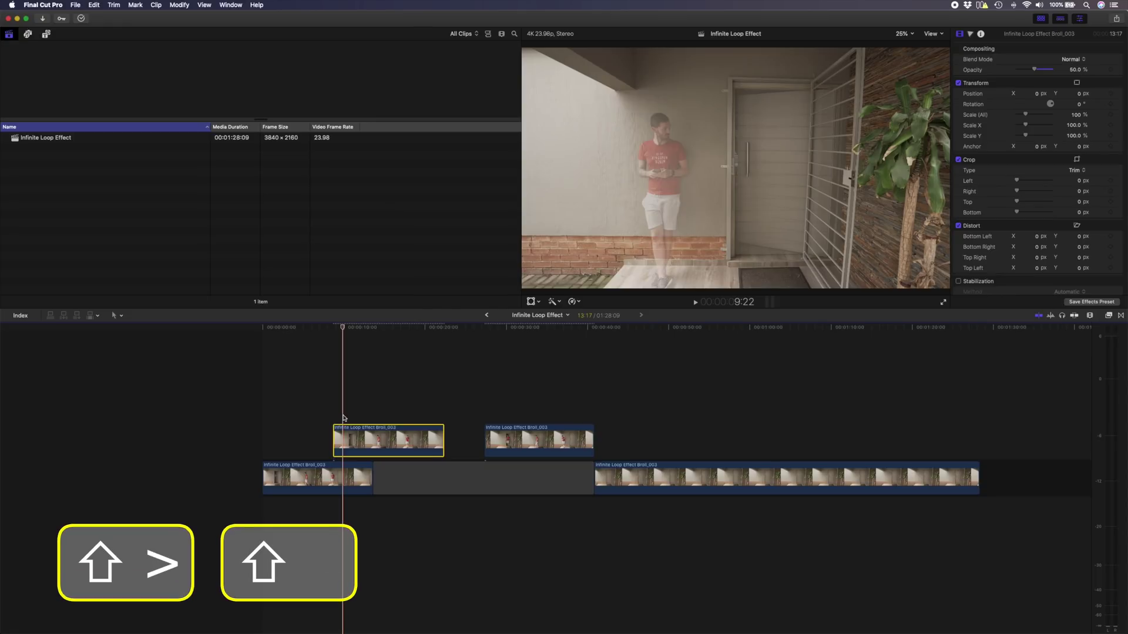
{"action": "key", "text": "shift+comma"}
{"action": "key", "text": "shift+comma"}
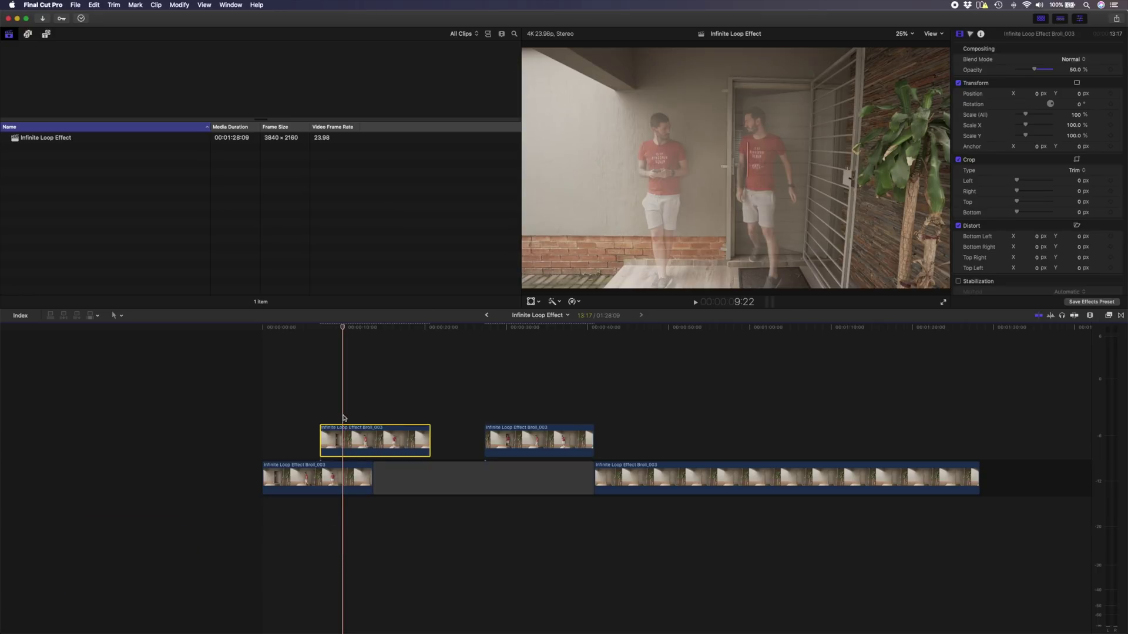
{"action": "key", "text": "period"}
{"action": "key", "text": "comma"}
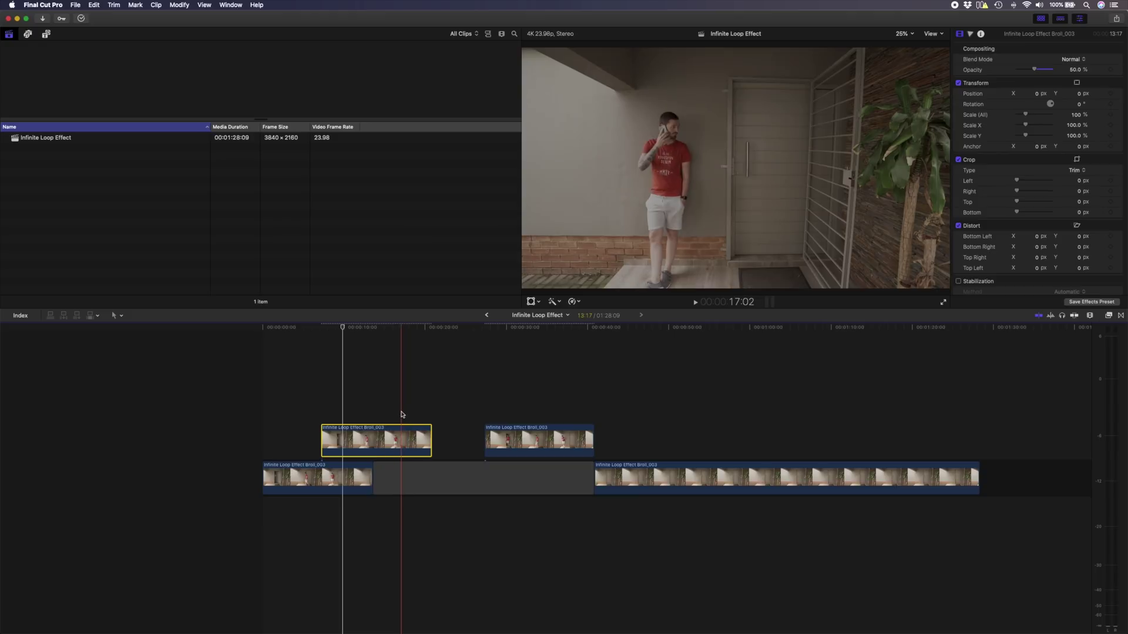
Step: Stack the third take in a lane above and nudge it earlier so the man is in the doorway
{"action": "left_click", "coordinate": [401, 413]}
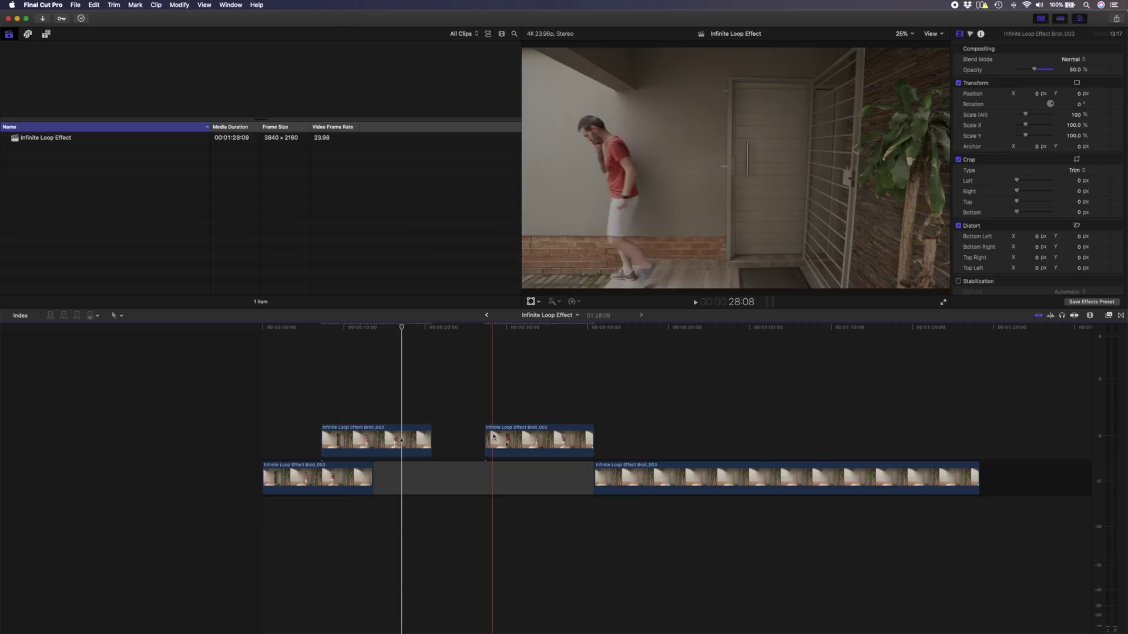
{"action": "left_click_drag", "start_coordinate": [493, 436], "coordinate": [402, 384]}
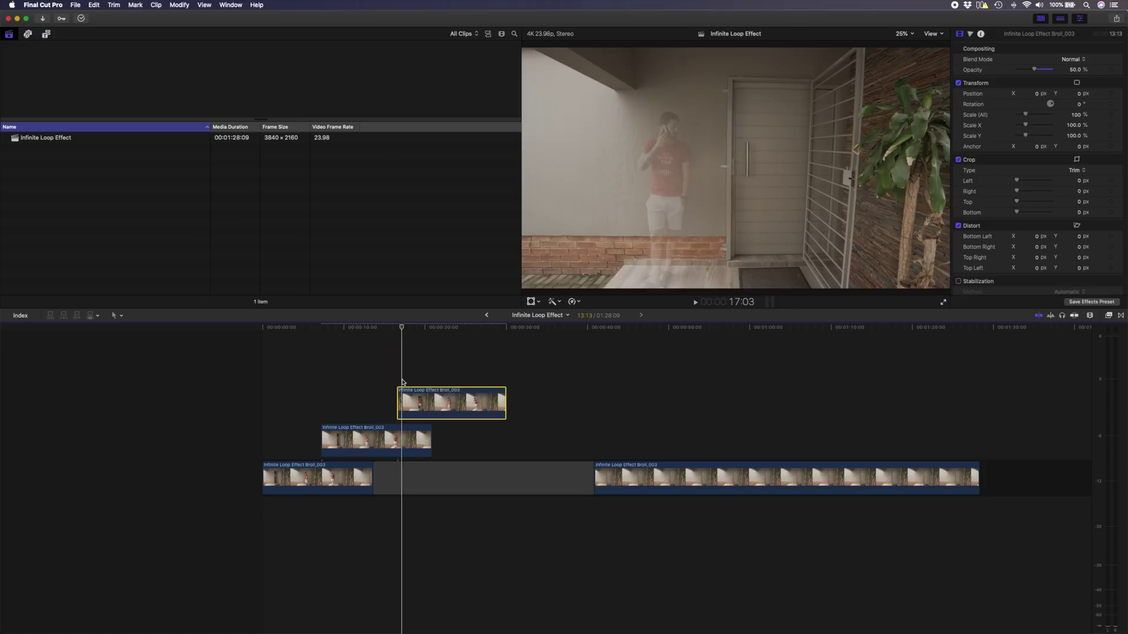
{"action": "key", "text": "shift+comma"}
{"action": "key", "text": "shift+comma"}
{"action": "key", "text": "shift+comma"}
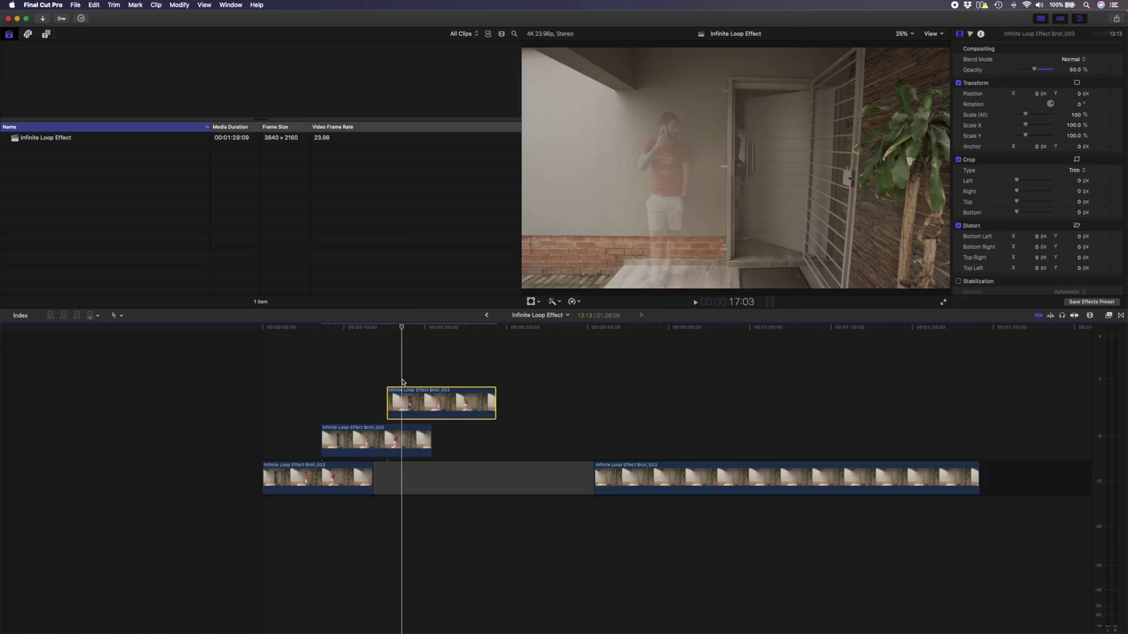
{"action": "key", "text": "shift+comma"}
{"action": "key", "text": "shift+comma"}
{"action": "key", "text": "shift+comma"}
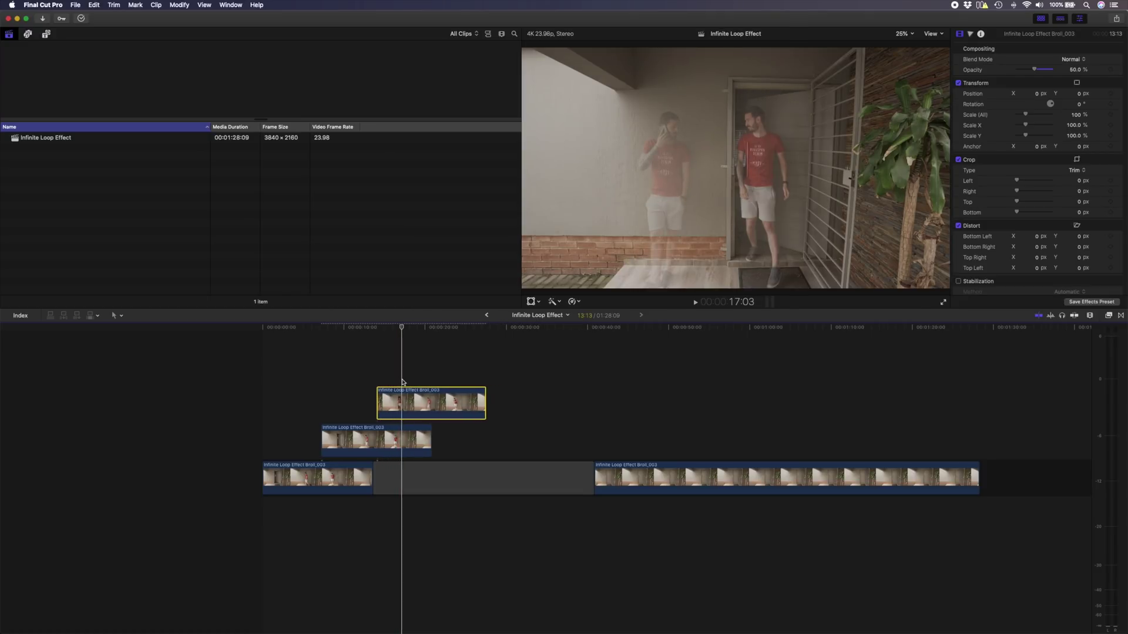
{"action": "key", "text": "period"}
{"action": "key", "text": "period"}
{"action": "key", "text": "period"}
{"action": "key", "text": "period"}
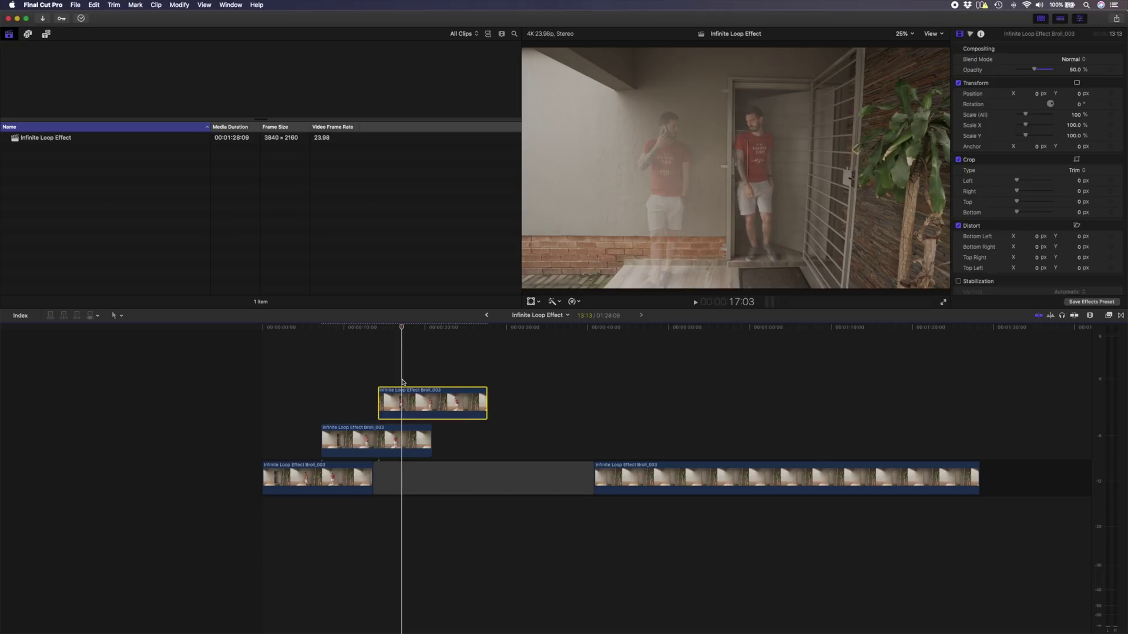
{"action": "left_click_drag", "start_coordinate": [403, 372], "coordinate": [307, 468]}
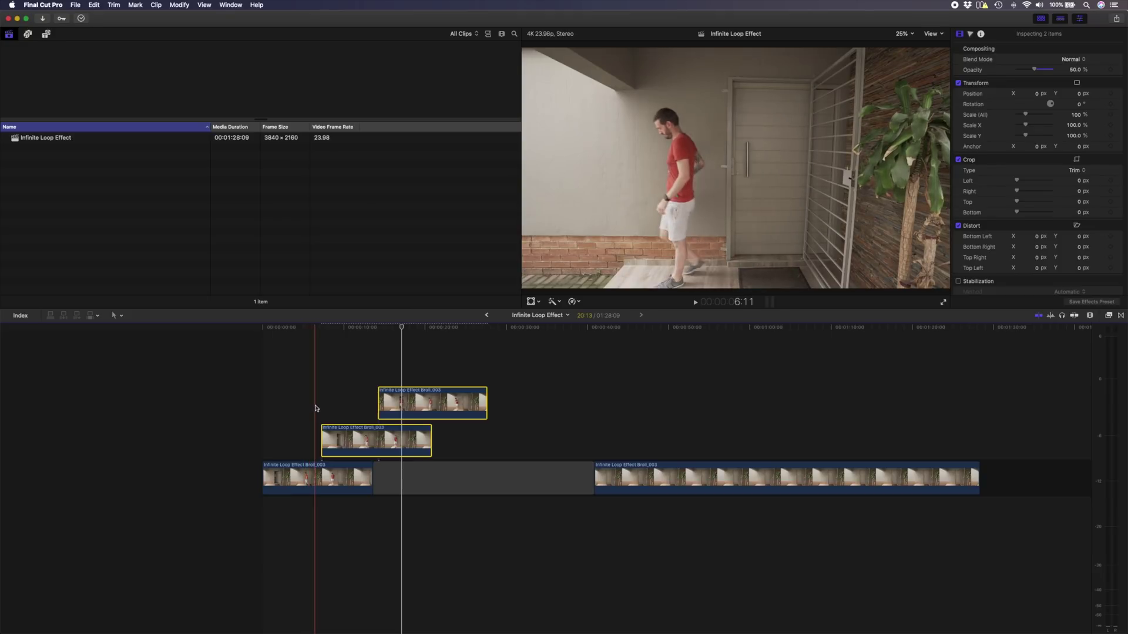
Step: Mark the first take and duplicate the top take into a new lane at 50% opacity
{"action": "key", "text": "m"}
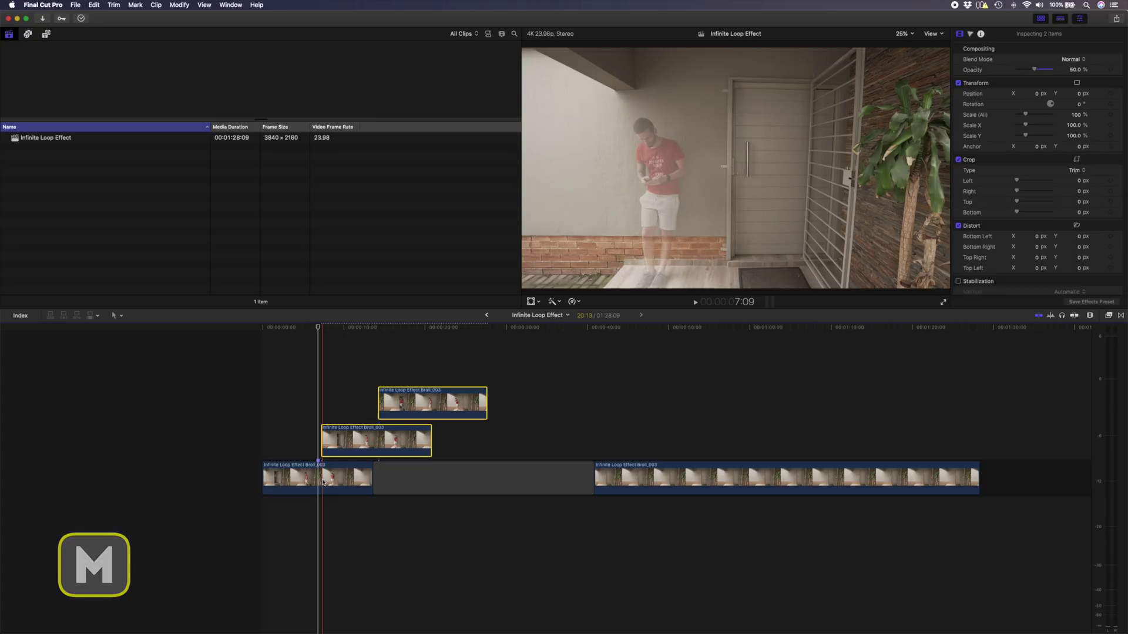
{"action": "left_click_drag", "start_coordinate": [437, 388], "coordinate": [499, 347]}
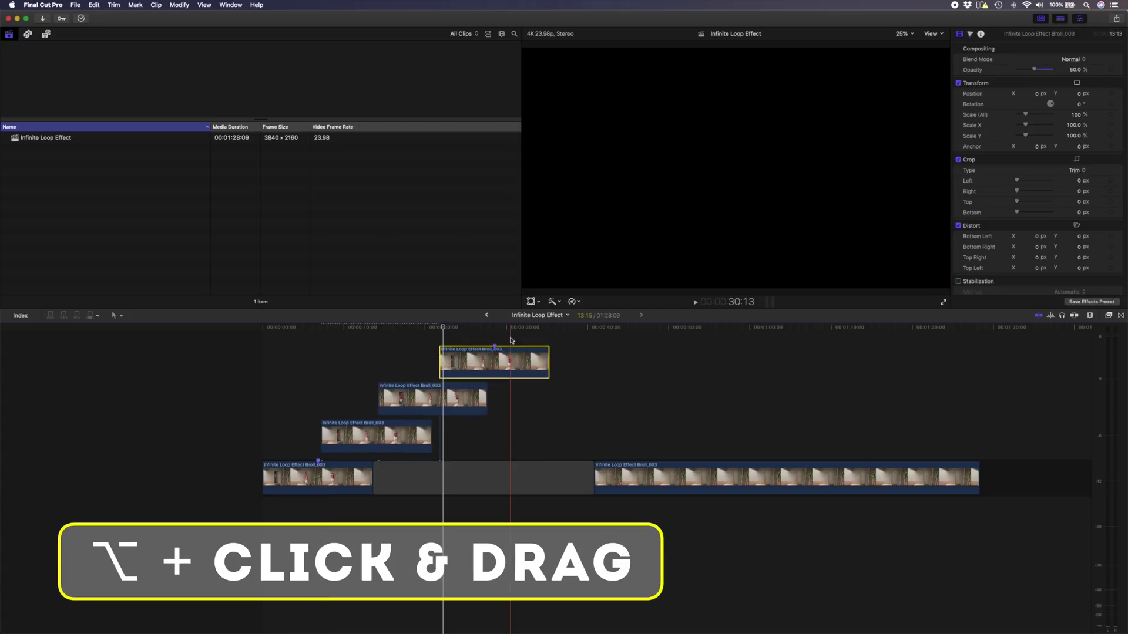
{"action": "left_click", "coordinate": [1073, 70]}
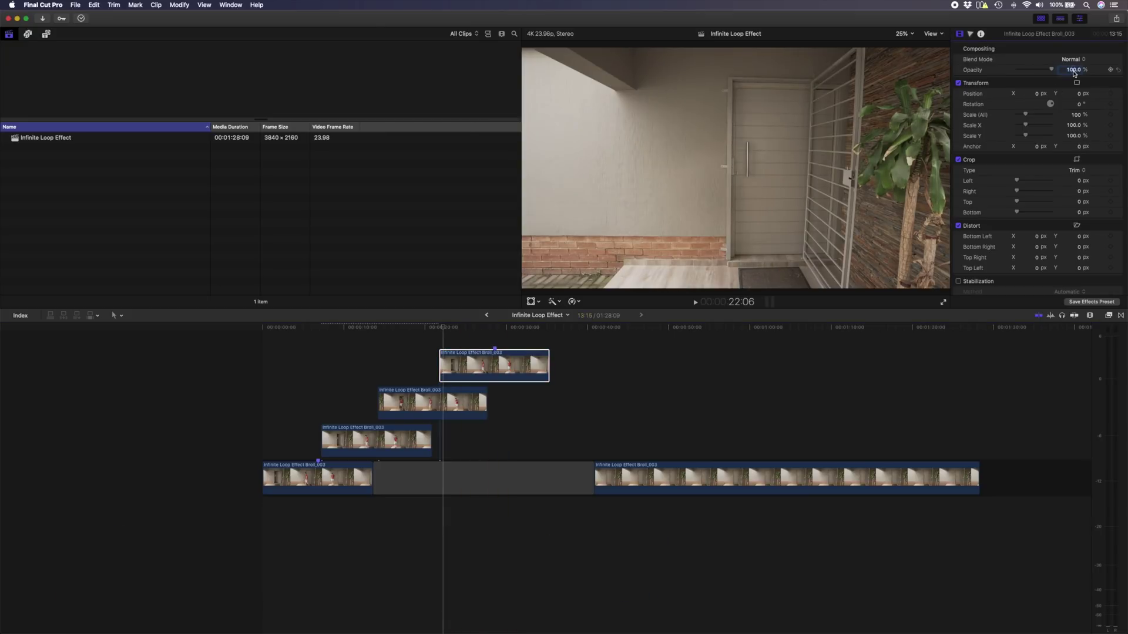
{"action": "key", "text": "Return"}
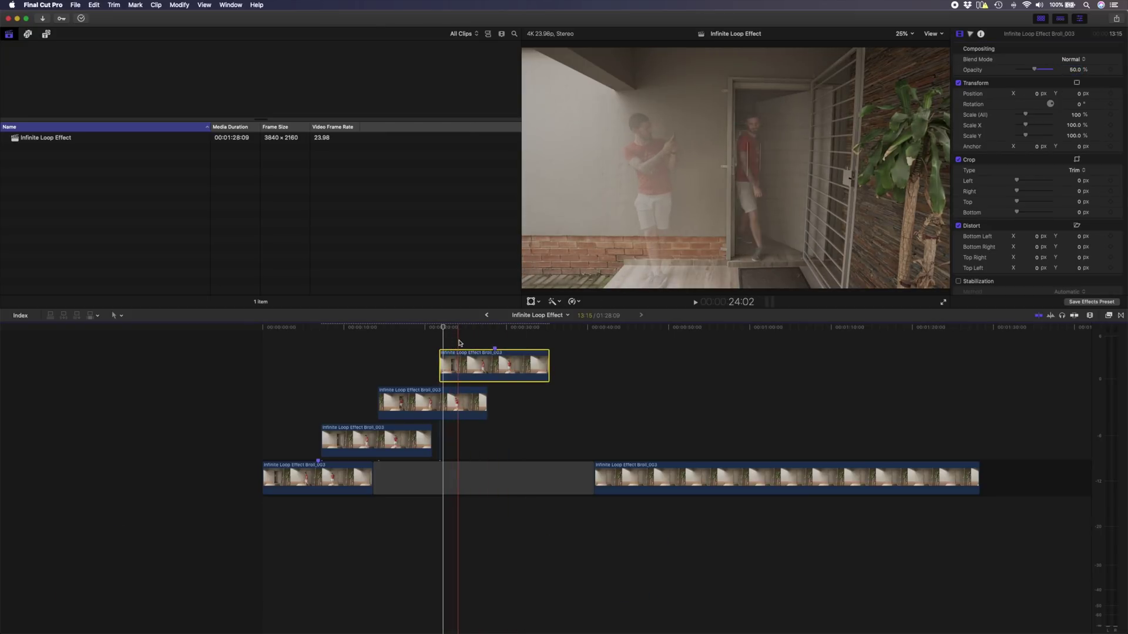
Step: Nudge the top take earlier so its walk lines up with the take beneath
{"action": "left_click", "coordinate": [457, 346]}
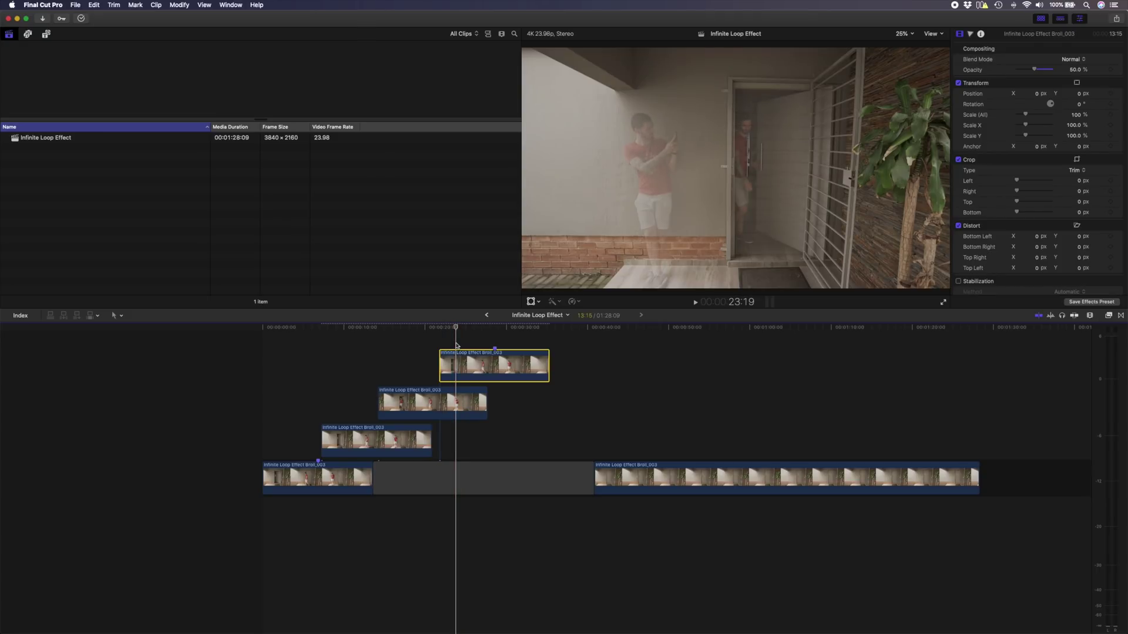
{"action": "key", "text": "comma"}
{"action": "key", "text": "comma"}
{"action": "key", "text": "comma"}
{"action": "key", "text": "comma"}
{"action": "key", "text": "comma"}
{"action": "key", "text": "comma"}
{"action": "key", "text": "comma"}
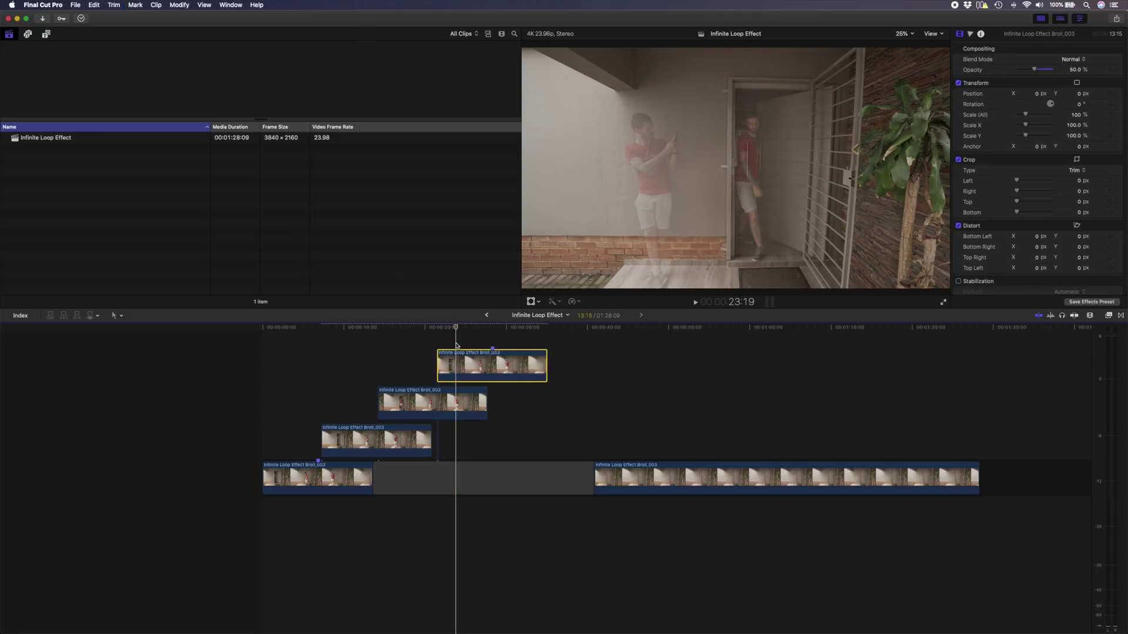
{"action": "key", "text": "shift+comma"}
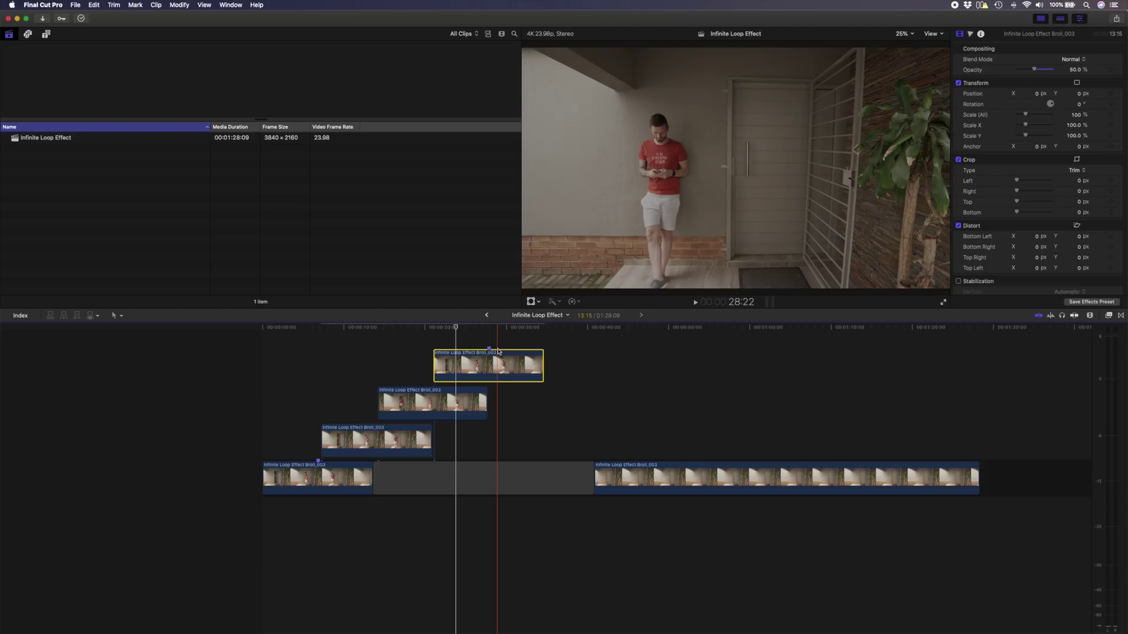
Step: Raise the three stacked takes' opacity back to 100% and select the lowest one
{"action": "left_click_drag", "start_coordinate": [574, 354], "coordinate": [321, 455]}
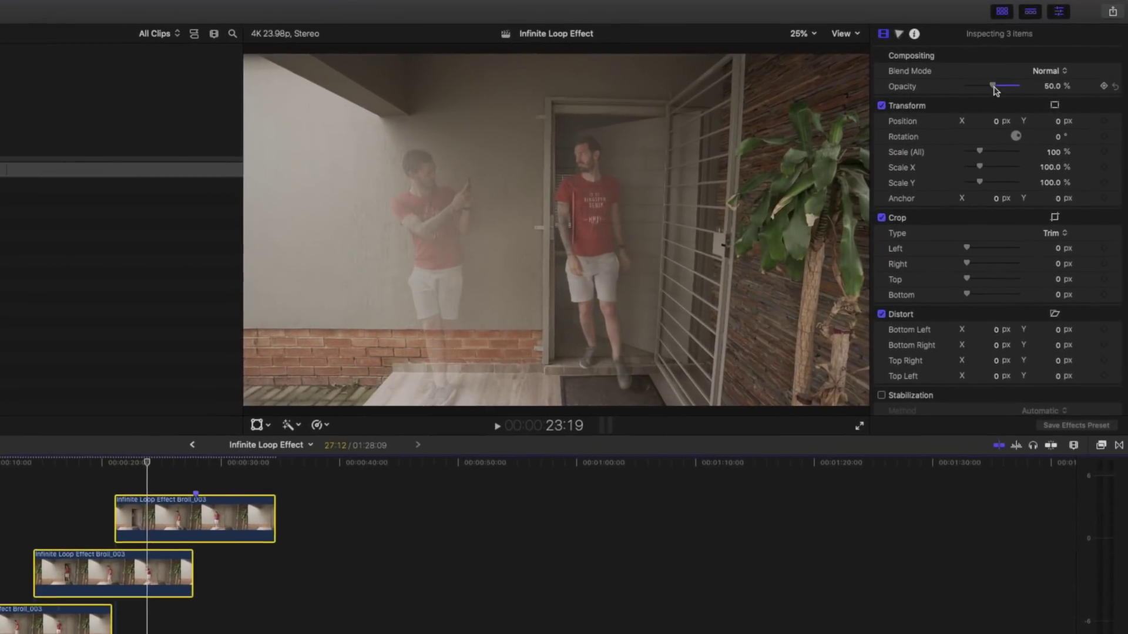
{"action": "left_click_drag", "start_coordinate": [1075, 72], "coordinate": [1077, 71]}
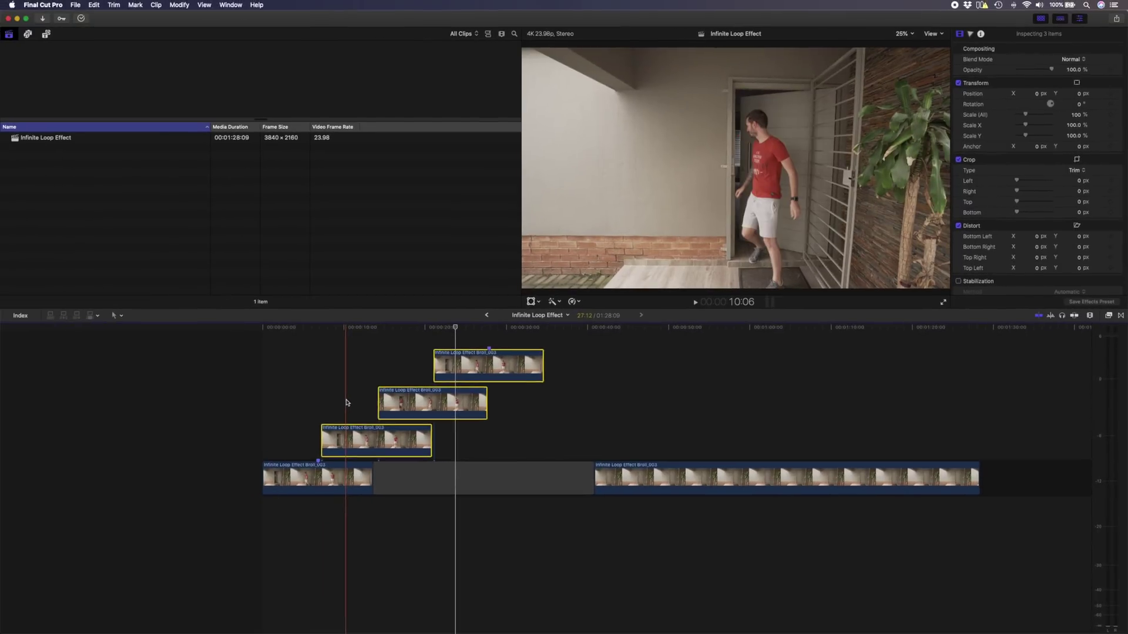
{"action": "left_click", "coordinate": [345, 402]}
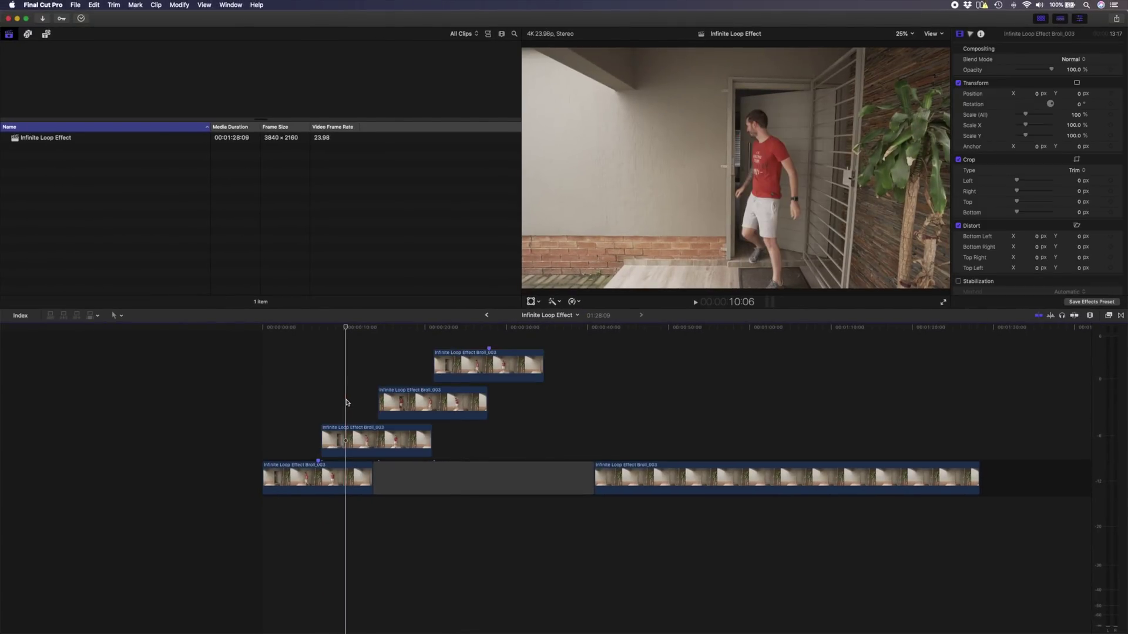
{"action": "left_click", "coordinate": [348, 441]}
Step: Apply a Draw Mask to the lowest take and close its shape around the doorway
{"action": "left_click", "coordinate": [1109, 316]}
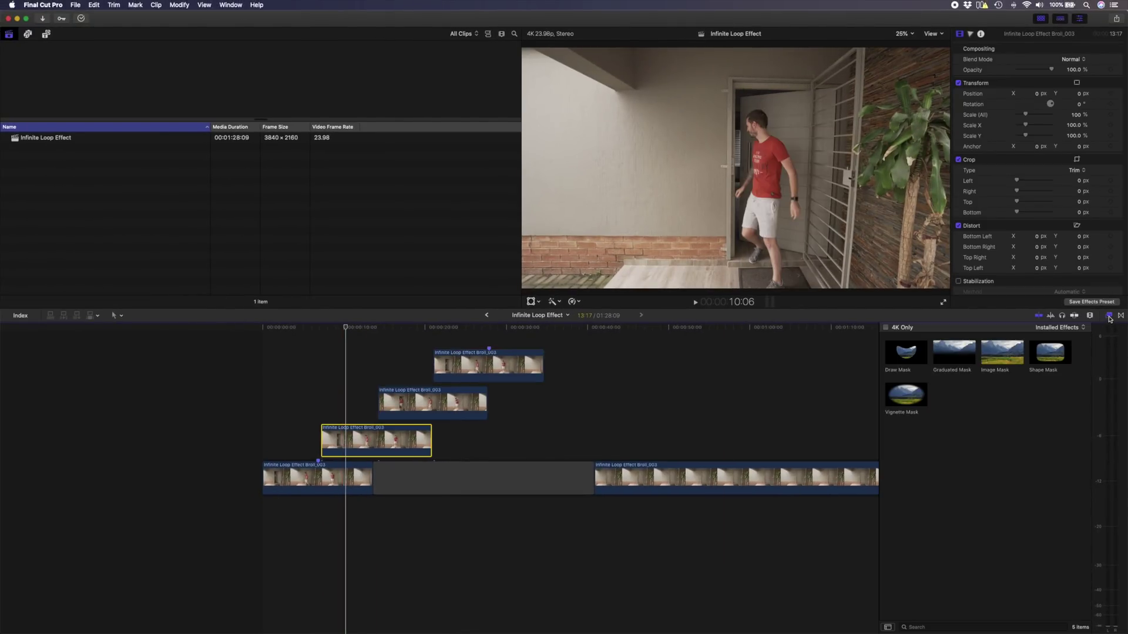
{"action": "left_click_drag", "start_coordinate": [916, 355], "coordinate": [376, 440]}
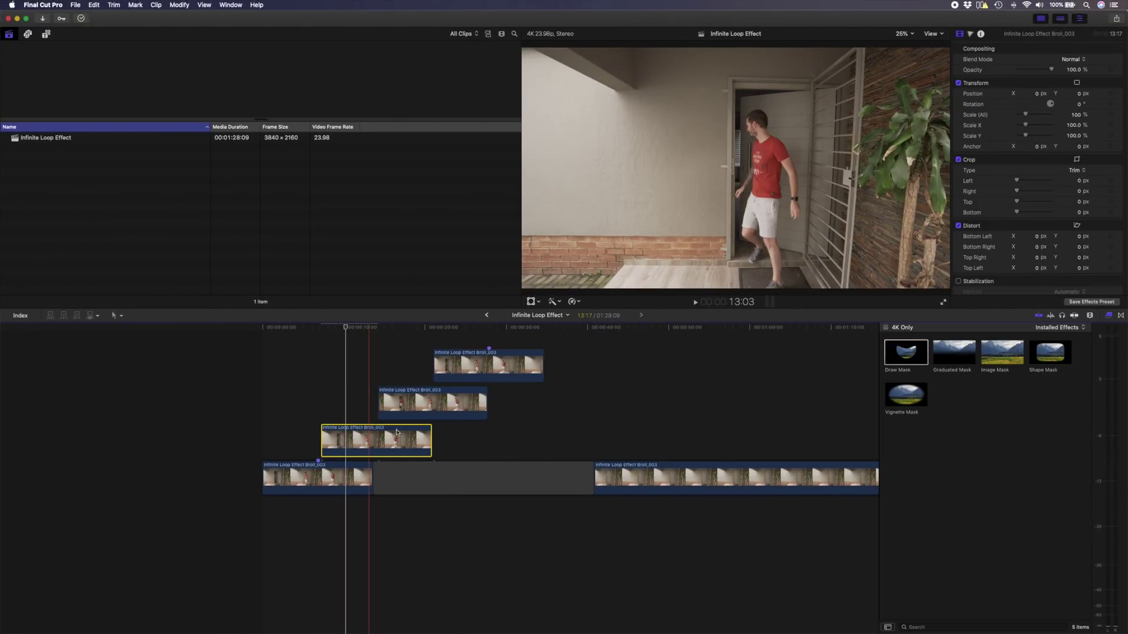
{"action": "left_click", "coordinate": [731, 46]}
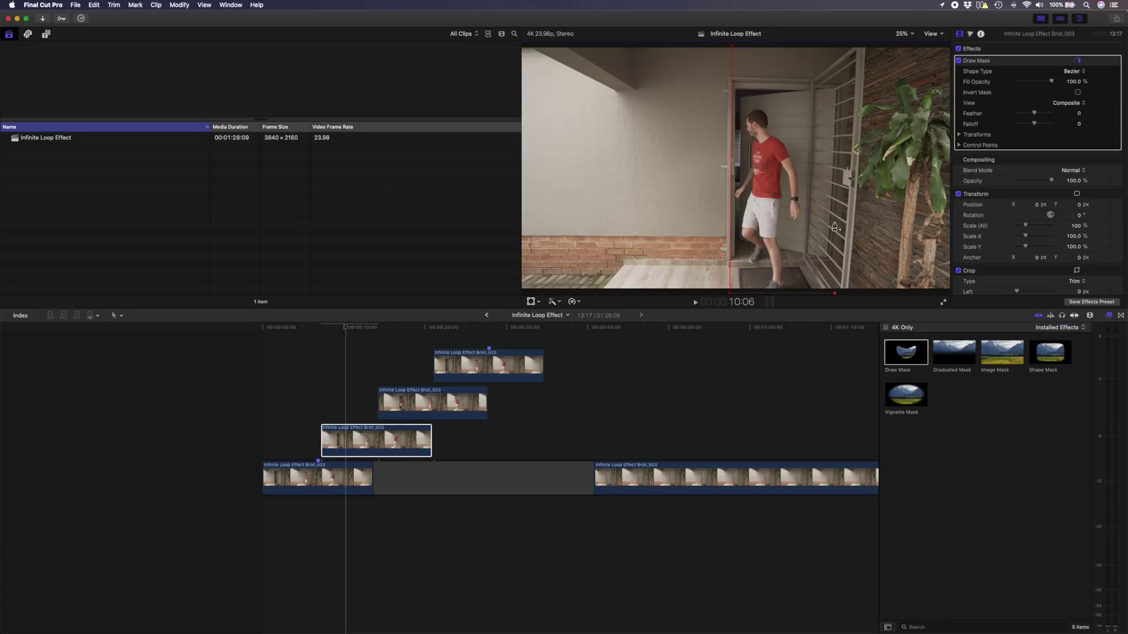
{"action": "left_click", "coordinate": [732, 46]}
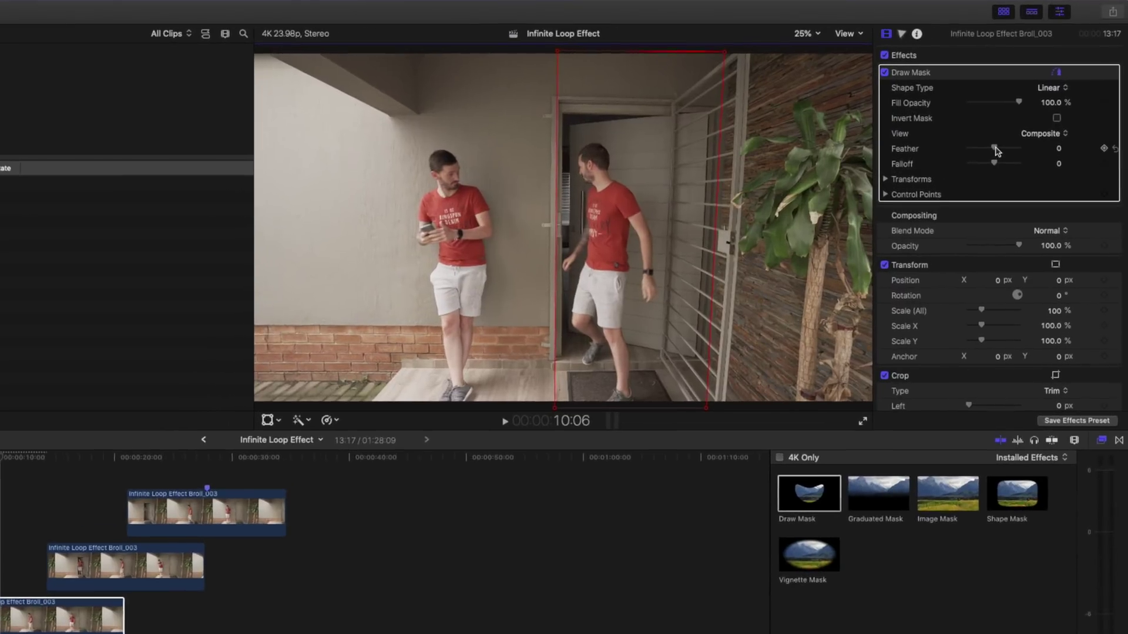
Step: Set the Draw Mask Feather to 500
{"action": "left_click_drag", "start_coordinate": [1033, 114], "coordinate": [1063, 116]}
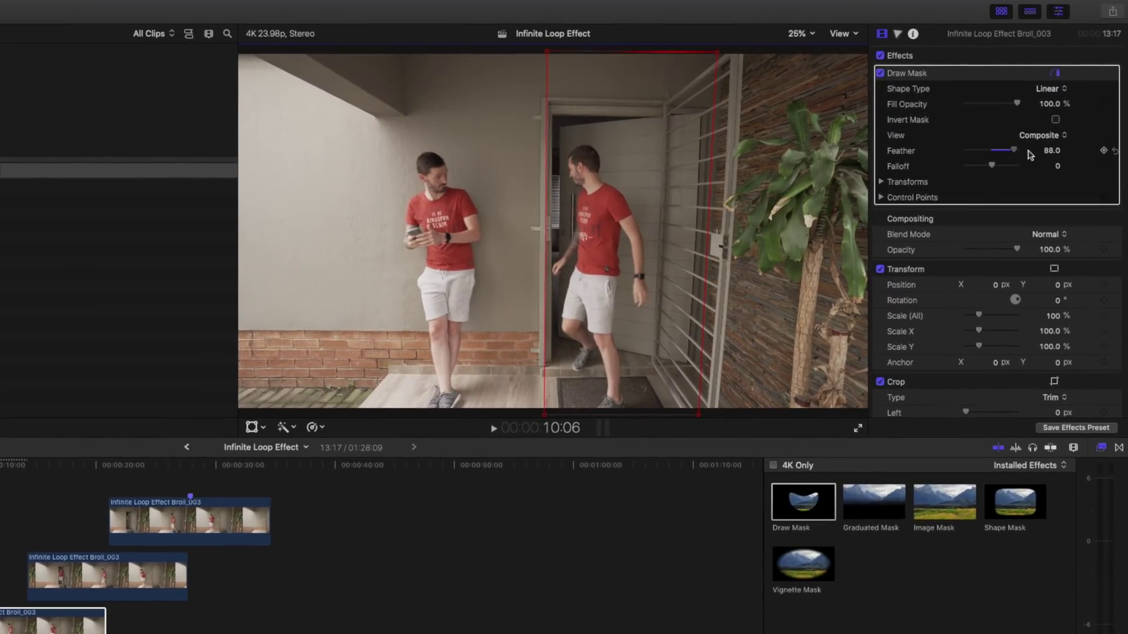
{"action": "mouse_move", "coordinate": [1016, 150]}
{"action": "left_mouse_down"}
{"action": "mouse_move", "coordinate": [952, 147]}
{"action": "mouse_move", "coordinate": [1102, 151]}
{"action": "left_mouse_up"}
{"action": "left_click", "coordinate": [1049, 152]}
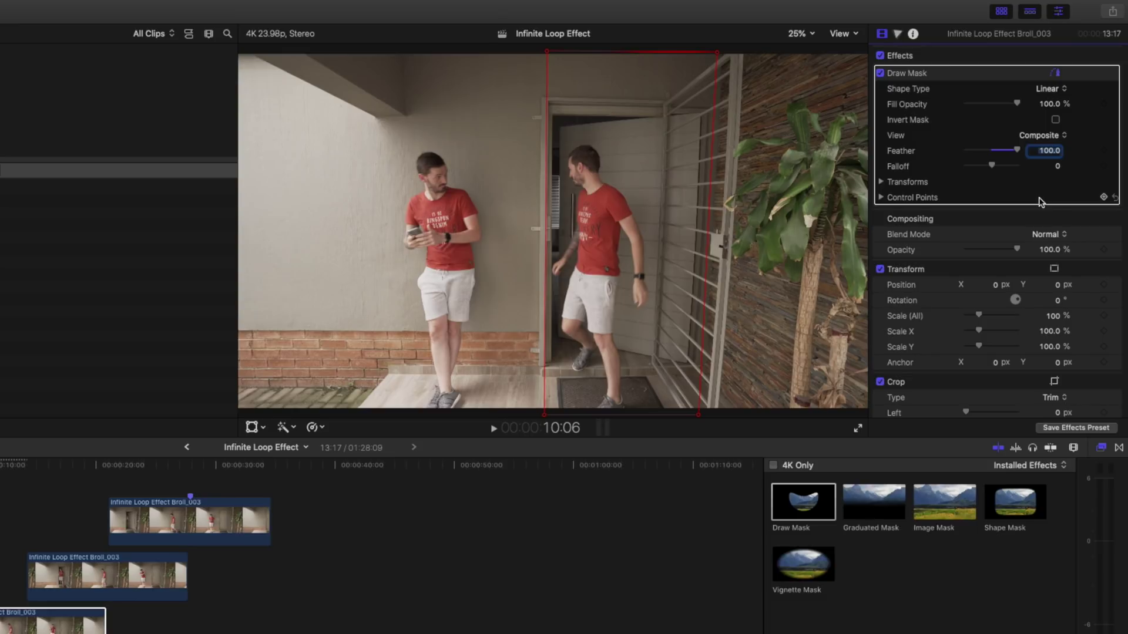
{"action": "type", "text": "500"}
{"action": "key", "text": "Return"}
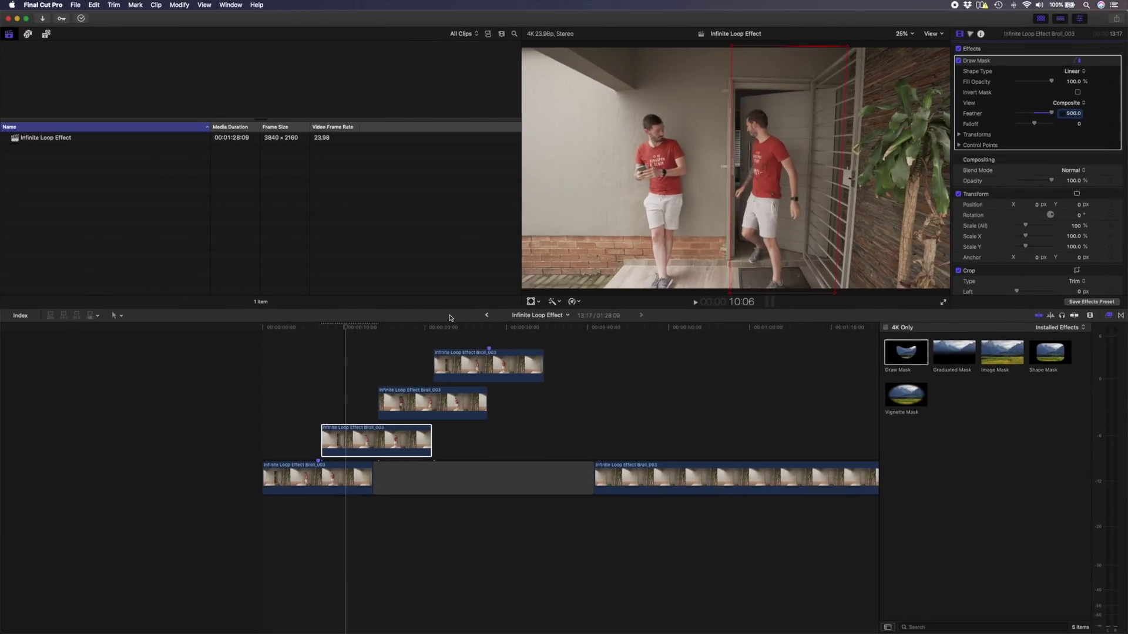
Step: Reselect the lowest take, show its mask outline, and add a fade-in at its start
{"action": "left_click", "coordinate": [450, 318]}
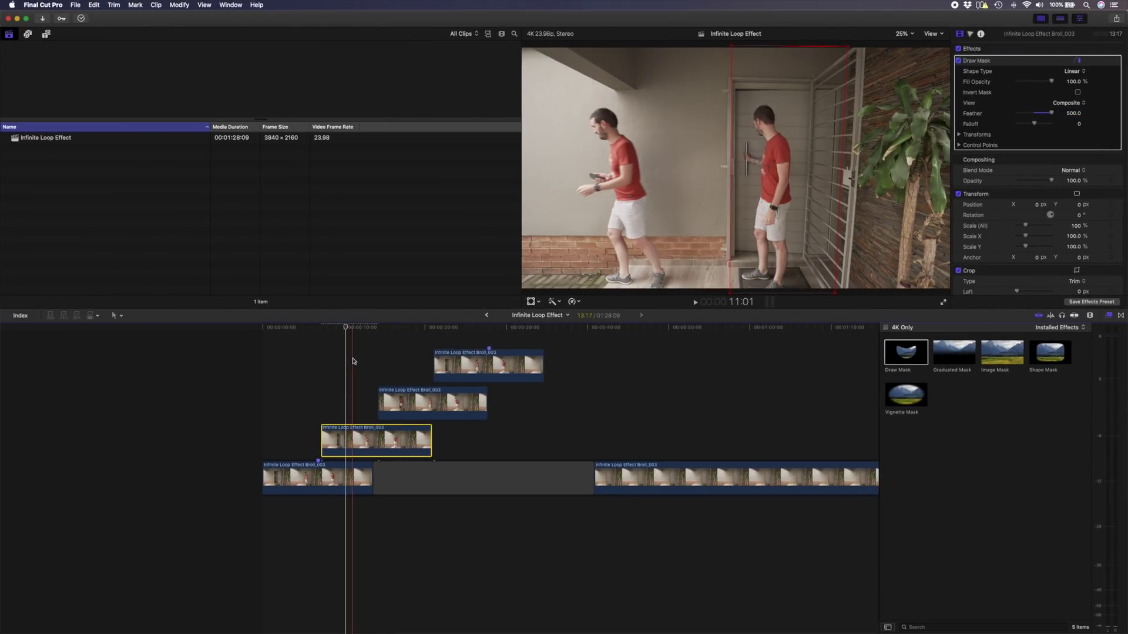
{"action": "left_click", "coordinate": [355, 408]}
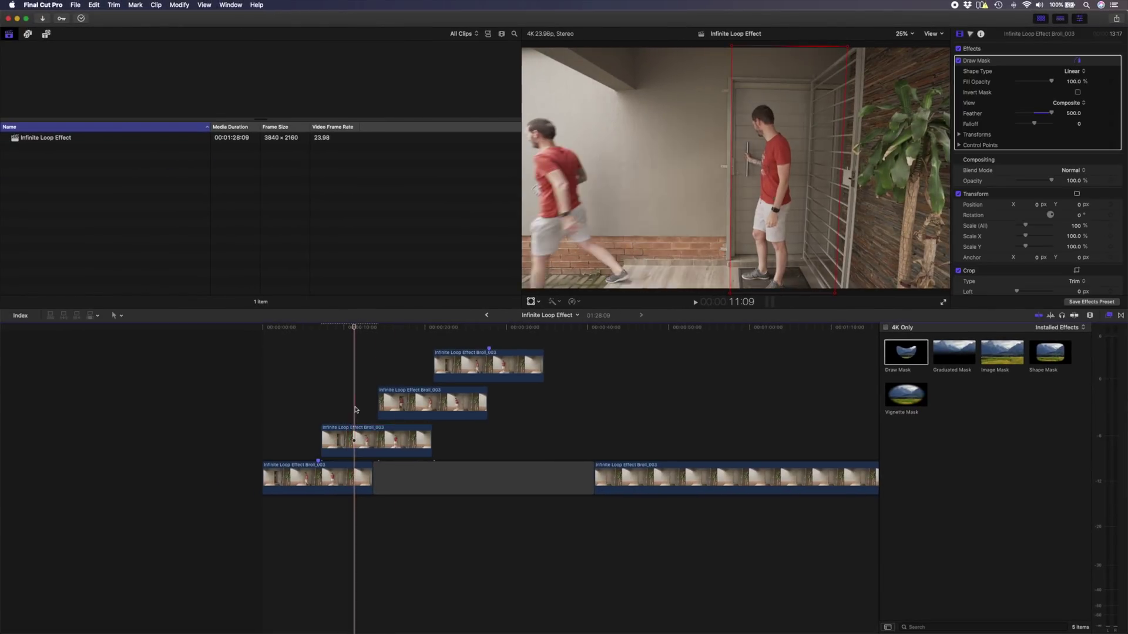
{"action": "left_click", "coordinate": [353, 437]}
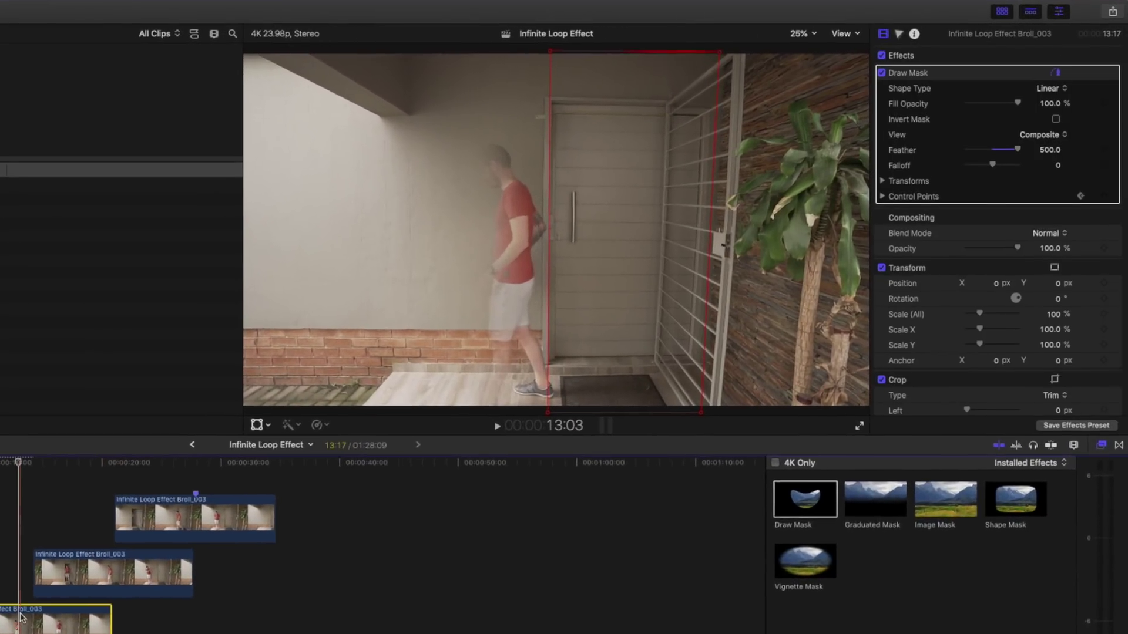
{"action": "left_click", "coordinate": [545, 67]}
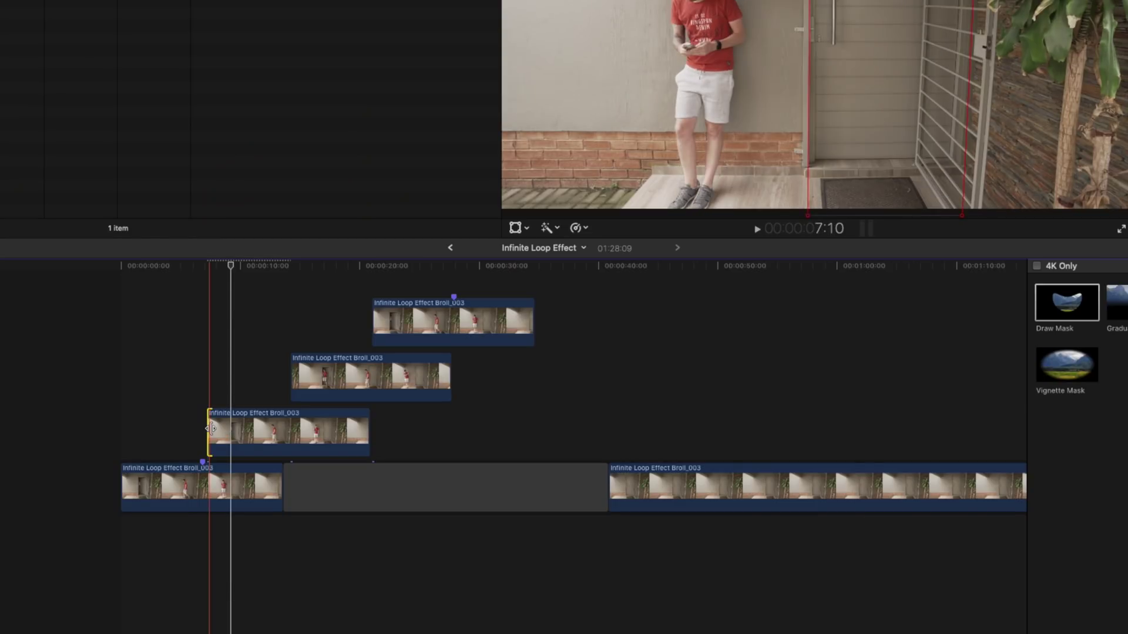
{"action": "key", "text": "super+t"}
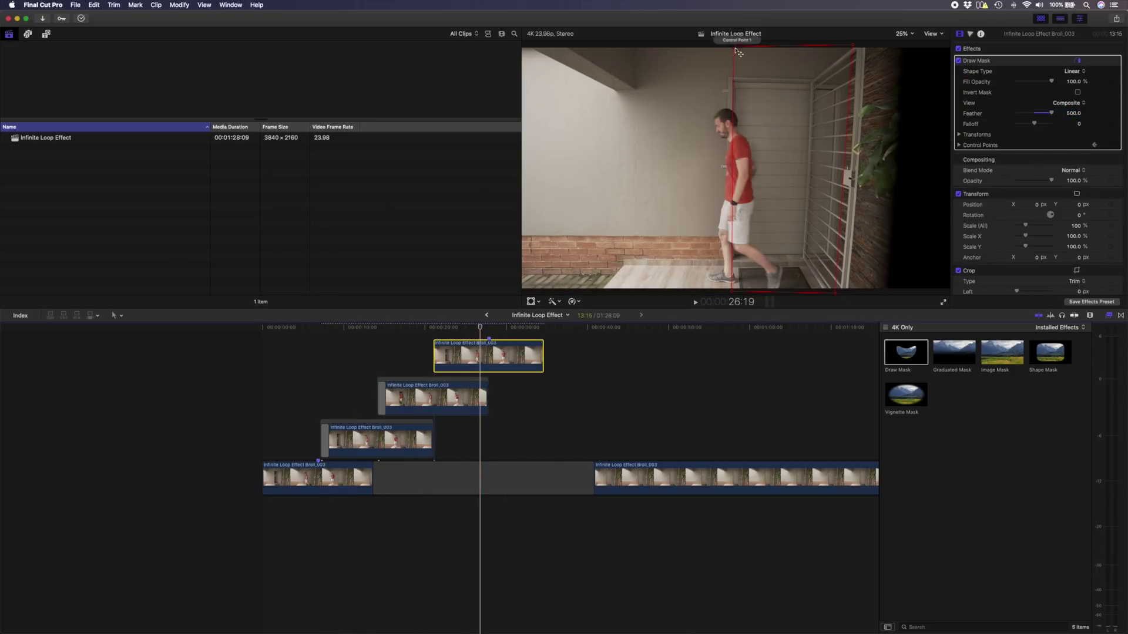
Step: Select the top take and move the long final clip below the storyline at the project start
{"action": "left_click", "coordinate": [437, 350]}
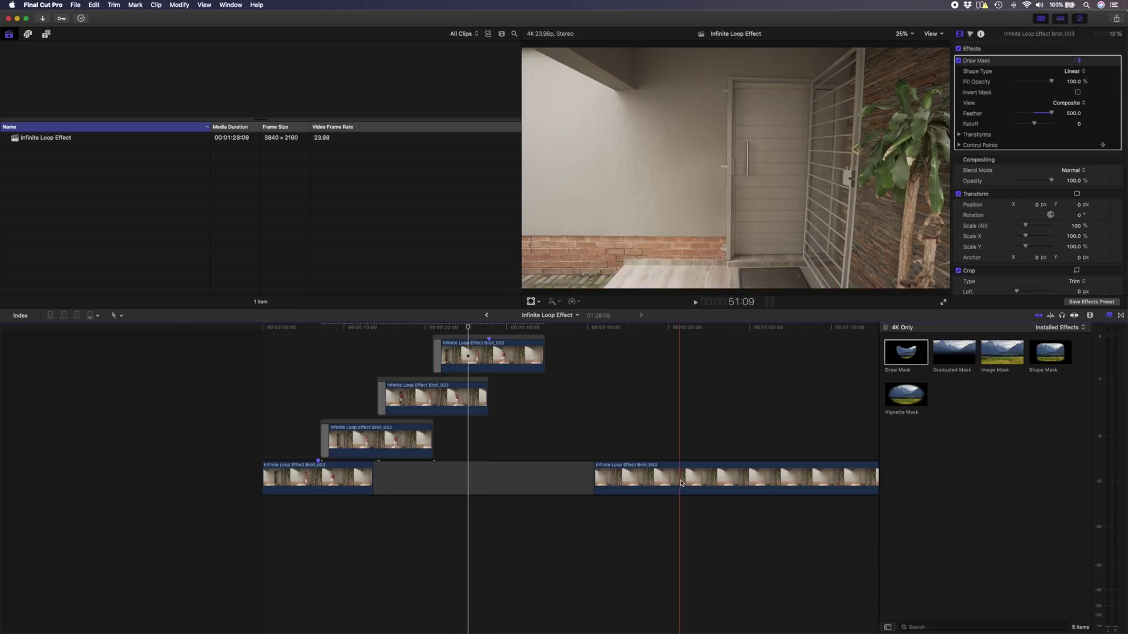
{"action": "left_click_drag", "start_coordinate": [673, 478], "coordinate": [340, 517]}
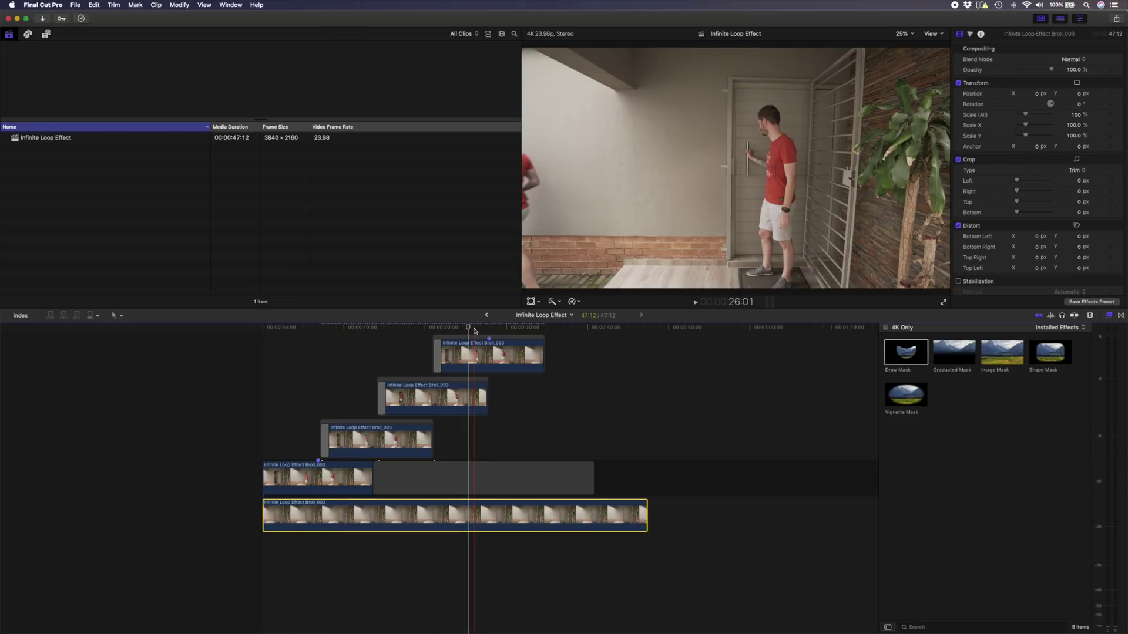
Step: Disable the long clean clip, move it above the stacked takes, and draw a Draw Mask on it
{"action": "key", "text": "v"}
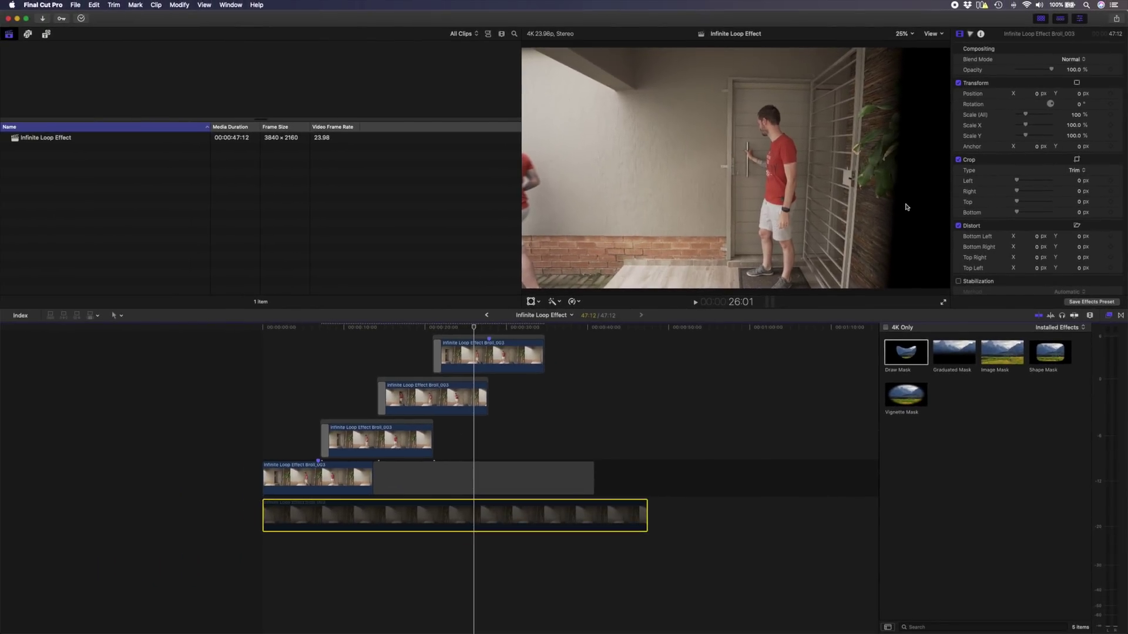
{"action": "left_click_drag", "start_coordinate": [418, 509], "coordinate": [389, 309]}
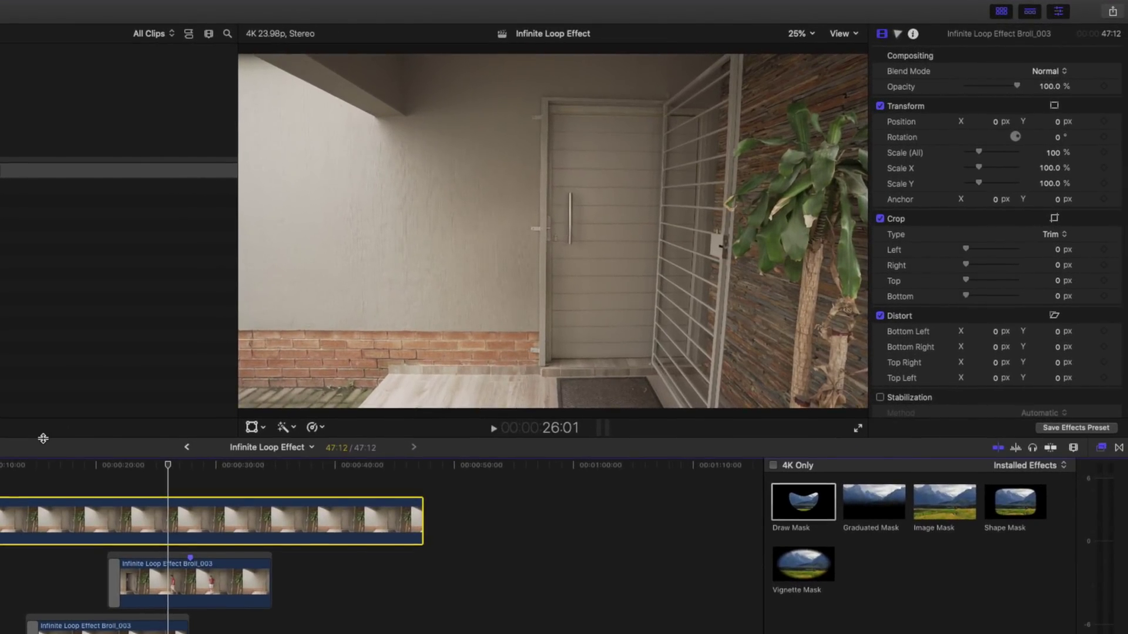
{"action": "mouse_move", "coordinate": [803, 502]}
{"action": "left_mouse_down"}
{"action": "mouse_move", "coordinate": [627, 521]}
{"action": "mouse_move", "coordinate": [267, 527]}
{"action": "left_mouse_up"}
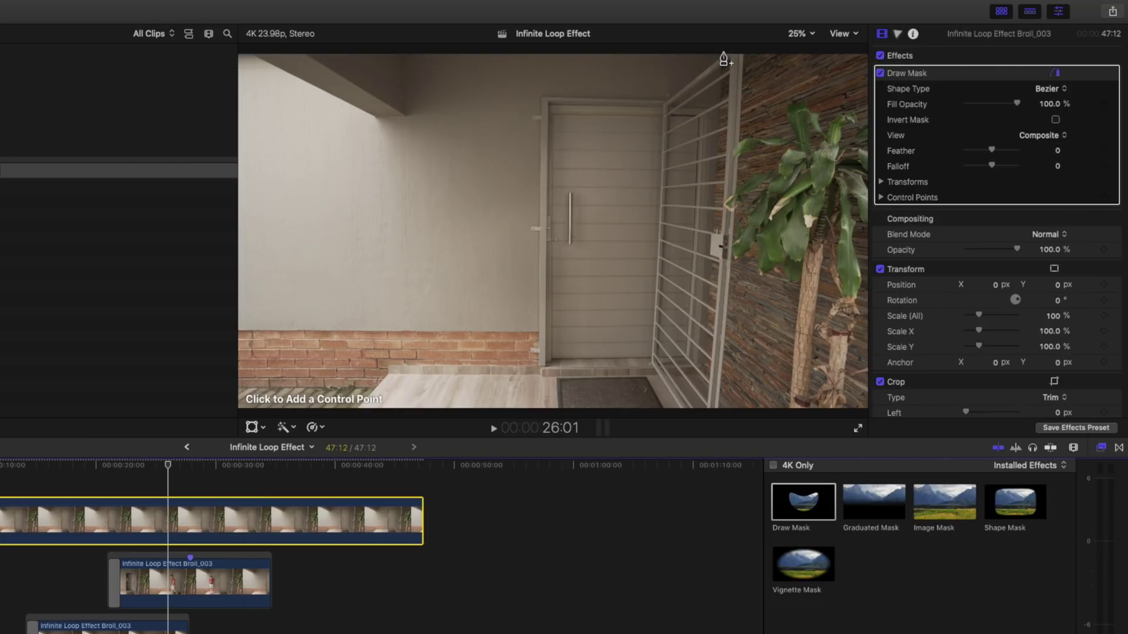
{"action": "left_click", "coordinate": [723, 50]}
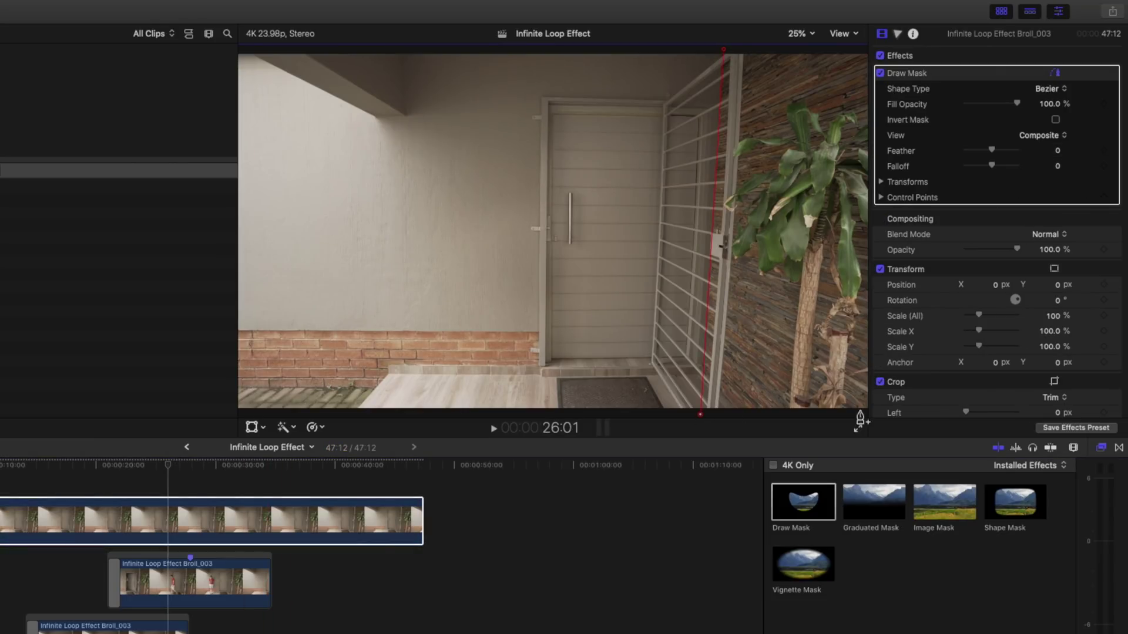
{"action": "left_click", "coordinate": [857, 414]}
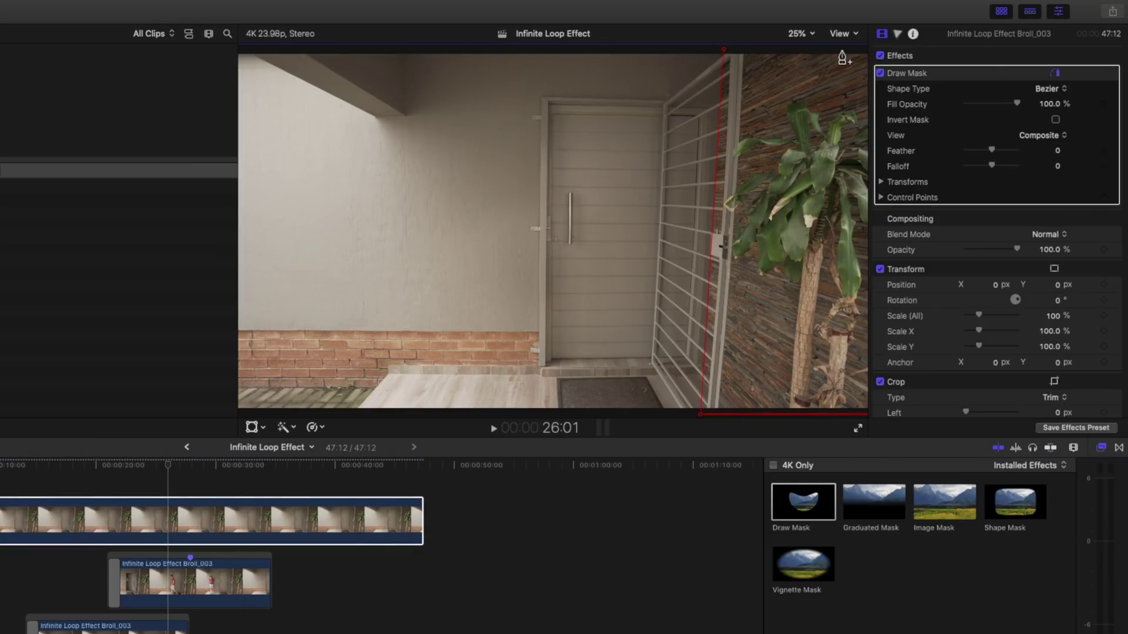
{"action": "left_click", "coordinate": [845, 54]}
{"action": "left_click", "coordinate": [724, 52]}
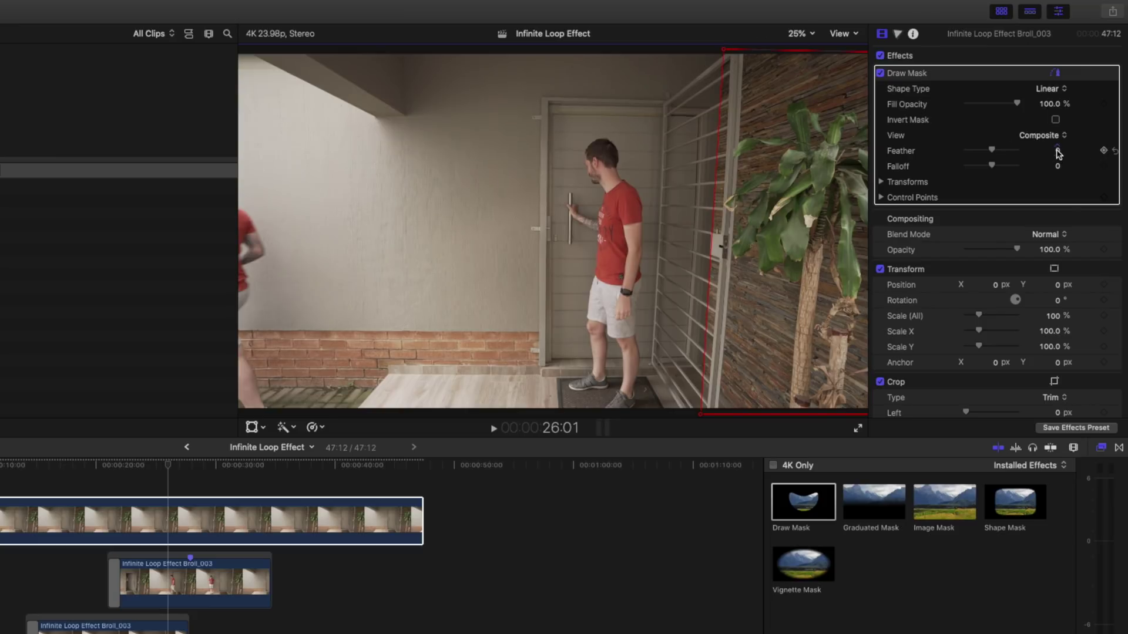
Step: Feather the mask to 300 and trim the top clip's end at 34:17
{"action": "type", "text": "300"}
{"action": "key", "text": "Return"}
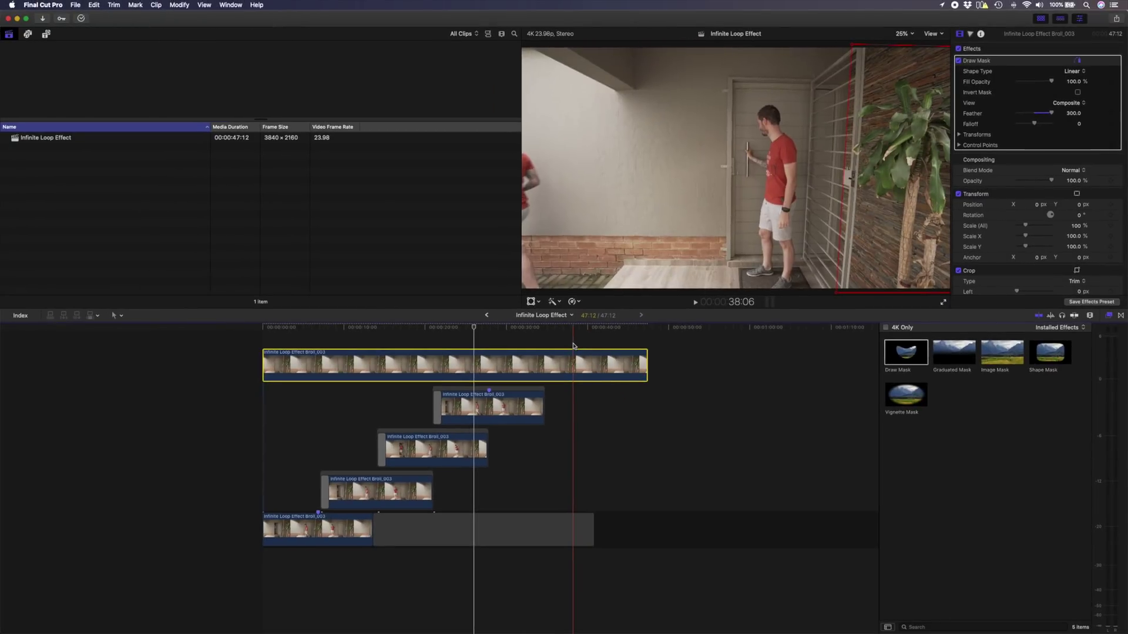
{"action": "key", "text": "space"}
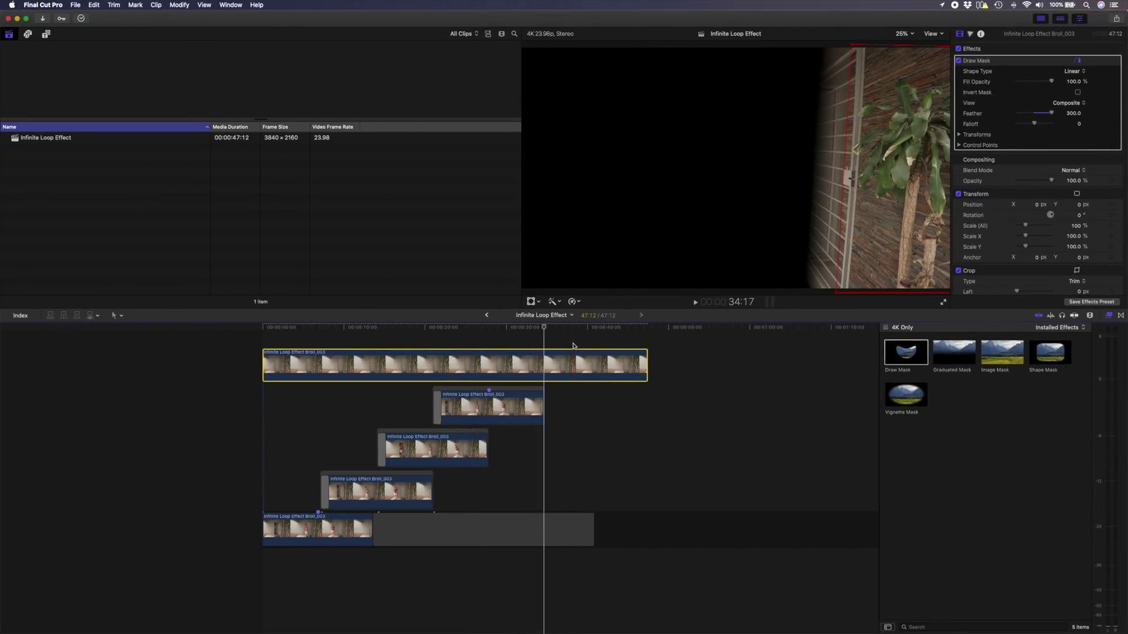
{"action": "key", "text": "alt+bracketright"}
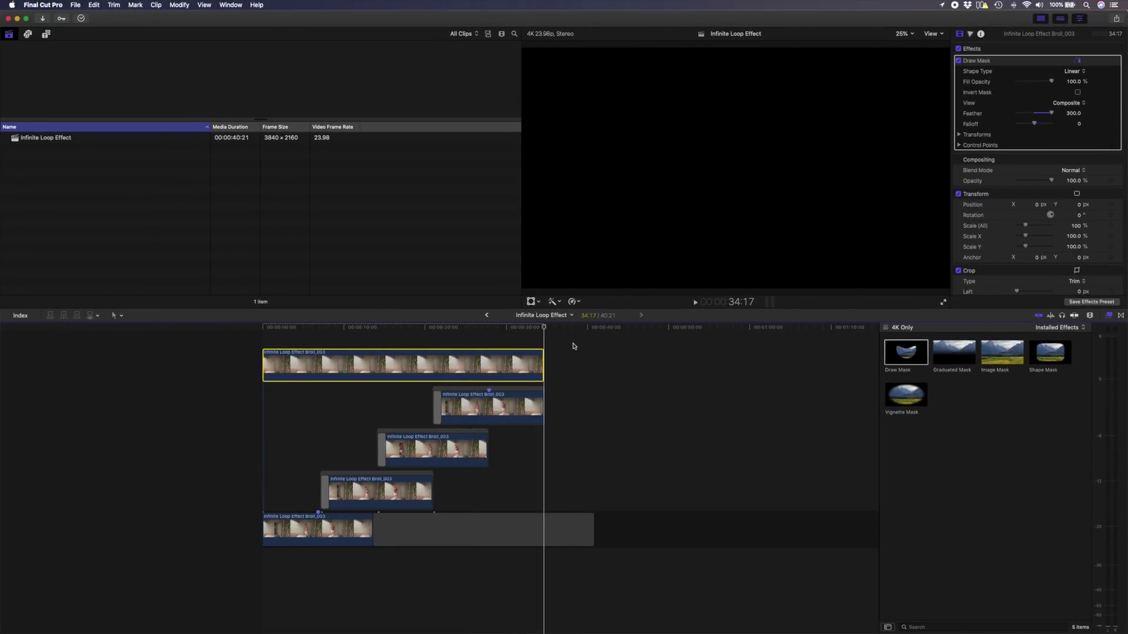
{"action": "left_click", "coordinate": [532, 336]}
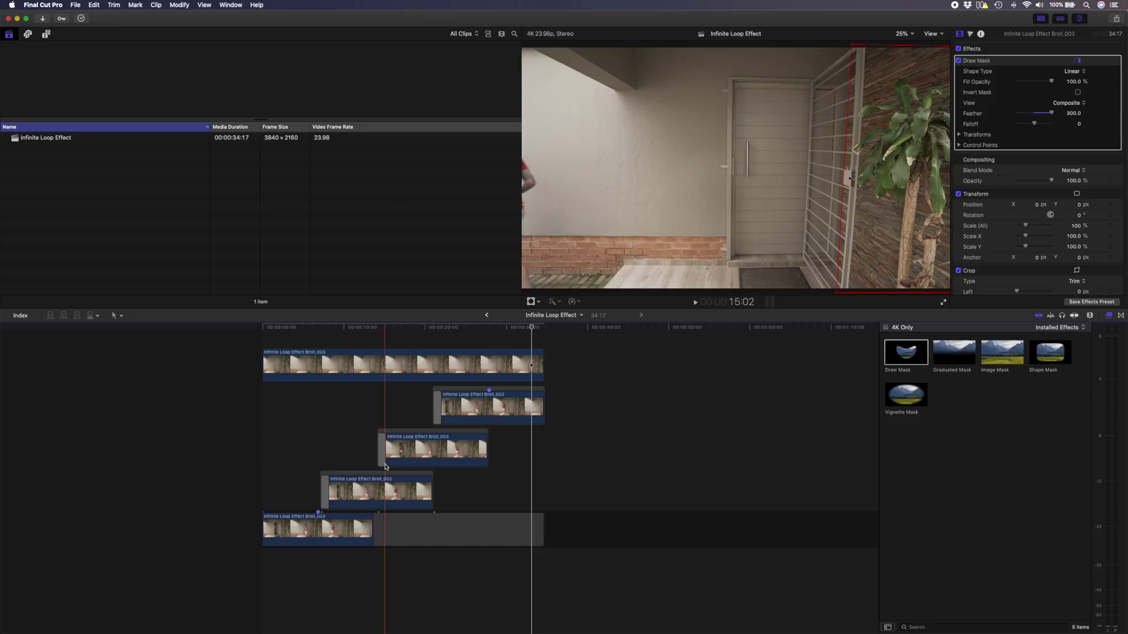
{"action": "left_click", "coordinate": [385, 494]}
{"action": "left_click", "coordinate": [426, 448]}
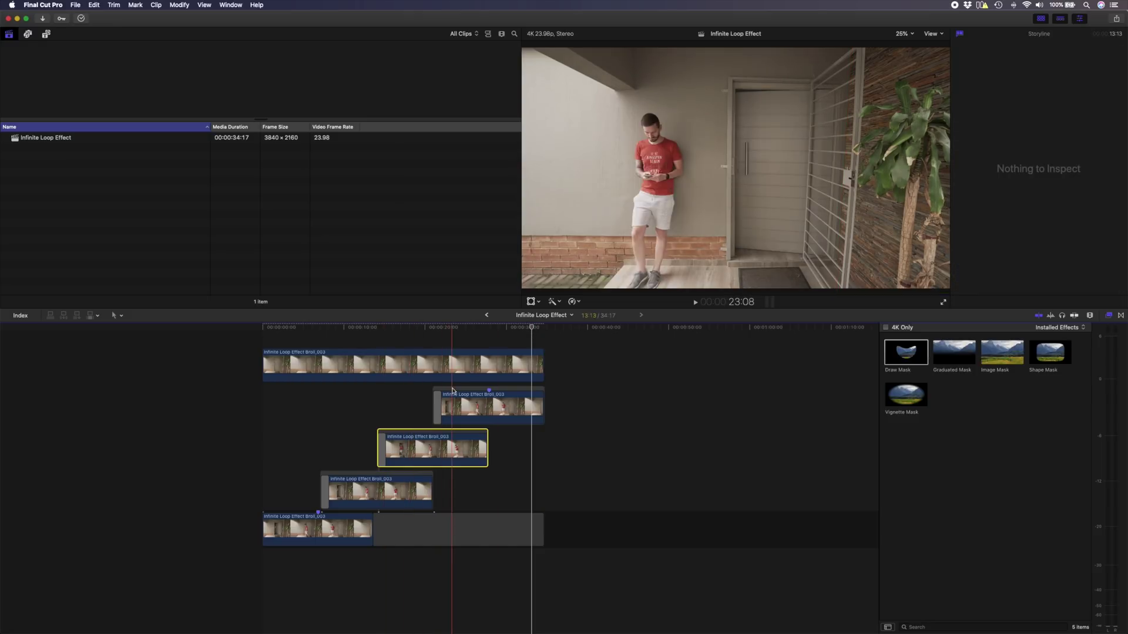
{"action": "left_click", "coordinate": [452, 391]}
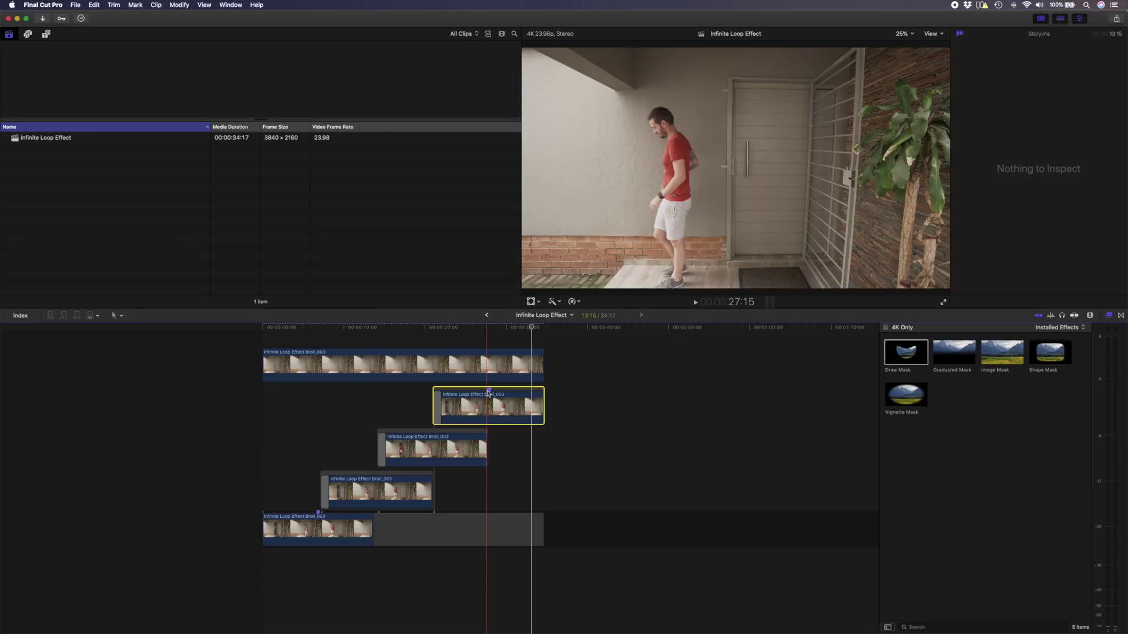
{"action": "key", "text": "n"}
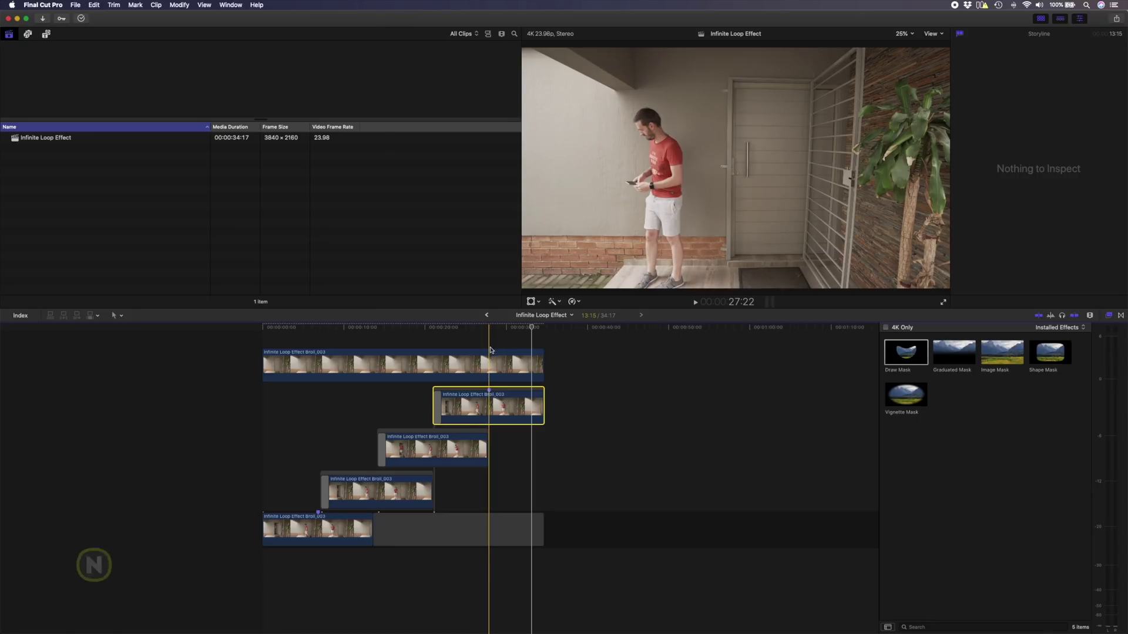
Step: Trim the second-row take and the grey gap to the playhead so all tracks end together
{"action": "key", "text": "alt"}
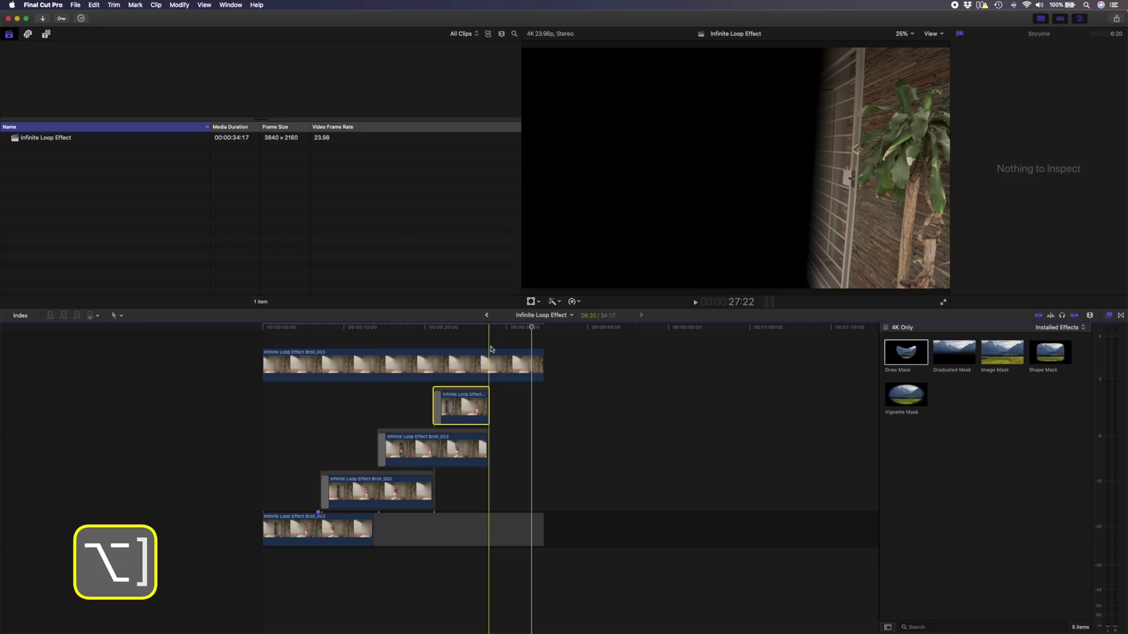
{"action": "key", "text": "cmd+4"}
{"action": "key", "text": "alt+bracketright"}
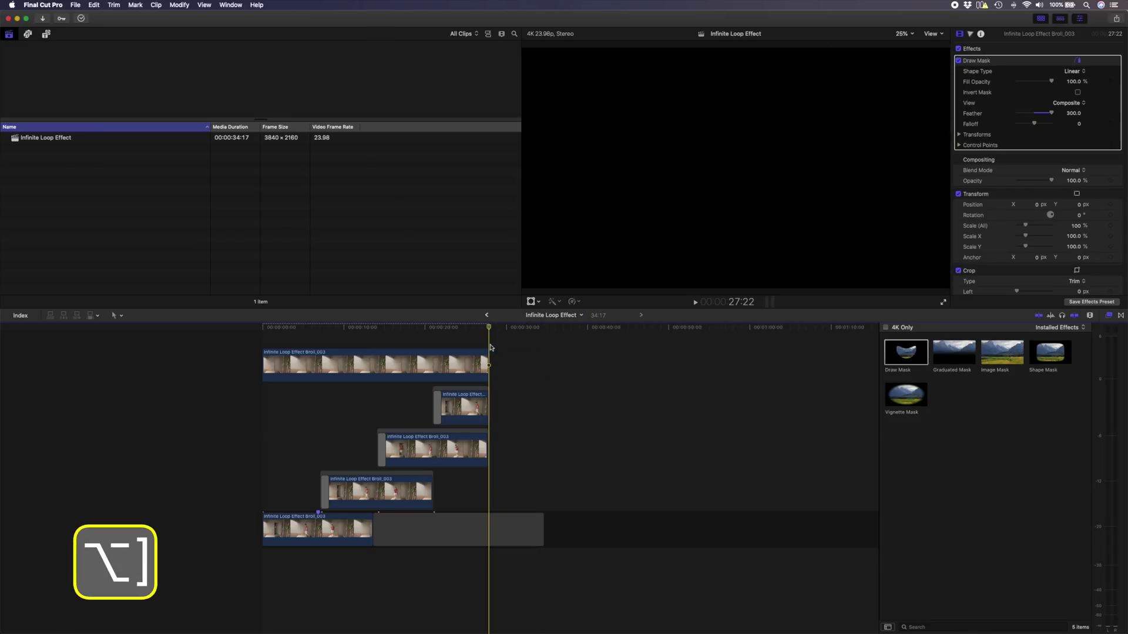
{"action": "key", "text": "alt+bracketright"}
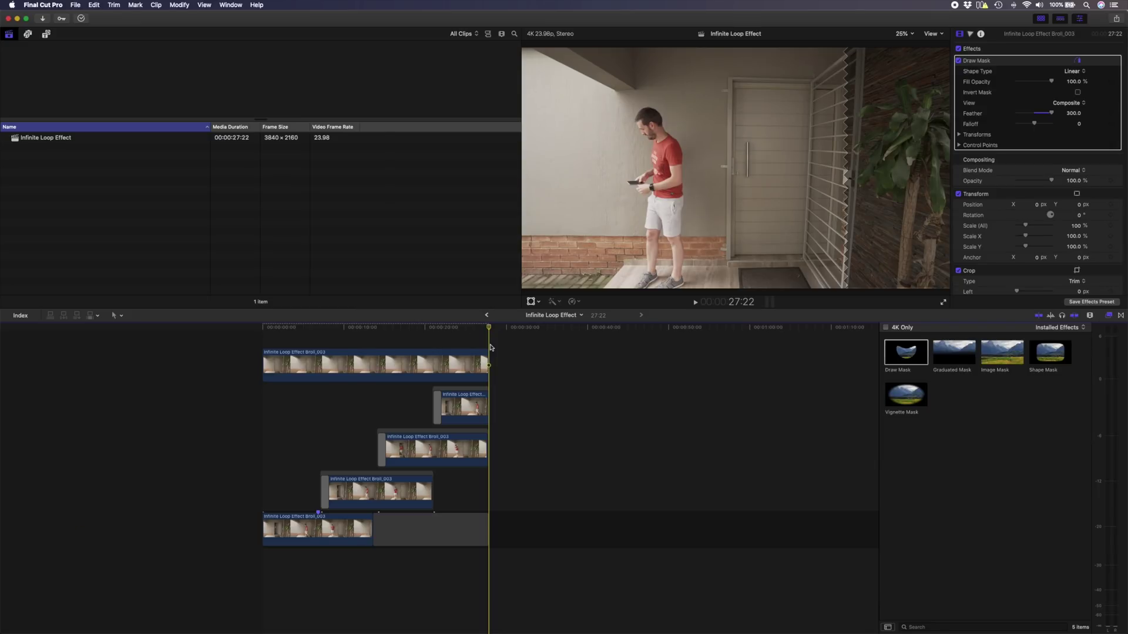
Step: Check the masked take at 6:20, then select all six clips to make a compound clip
{"action": "left_click", "coordinate": [265, 514]}
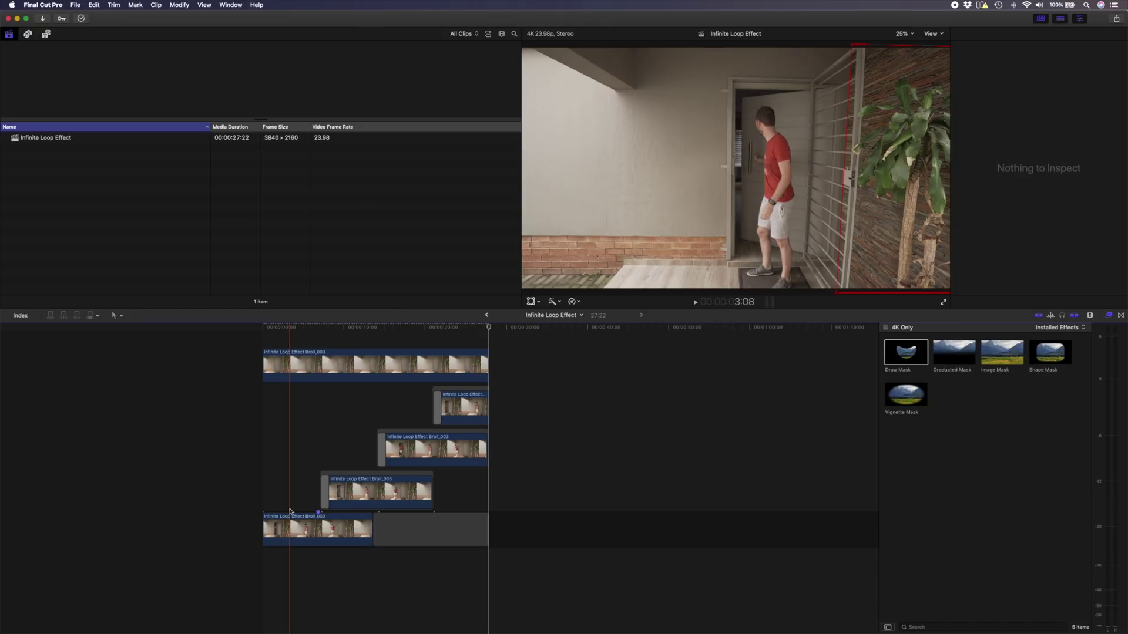
{"action": "left_click", "coordinate": [318, 517]}
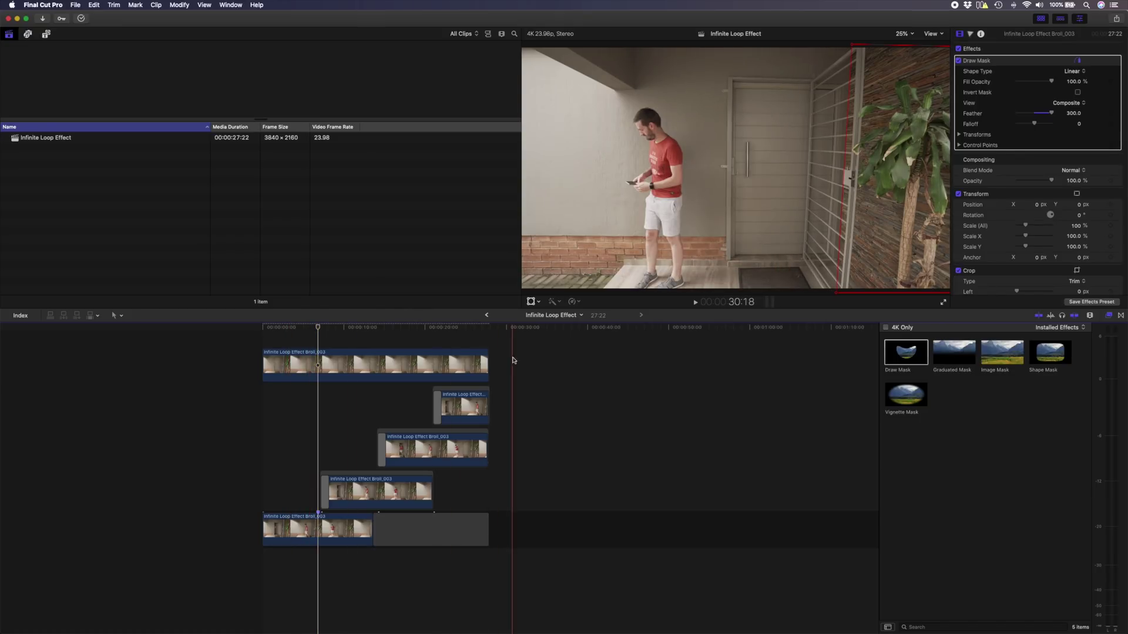
{"action": "left_click_drag", "start_coordinate": [513, 360], "coordinate": [280, 550]}
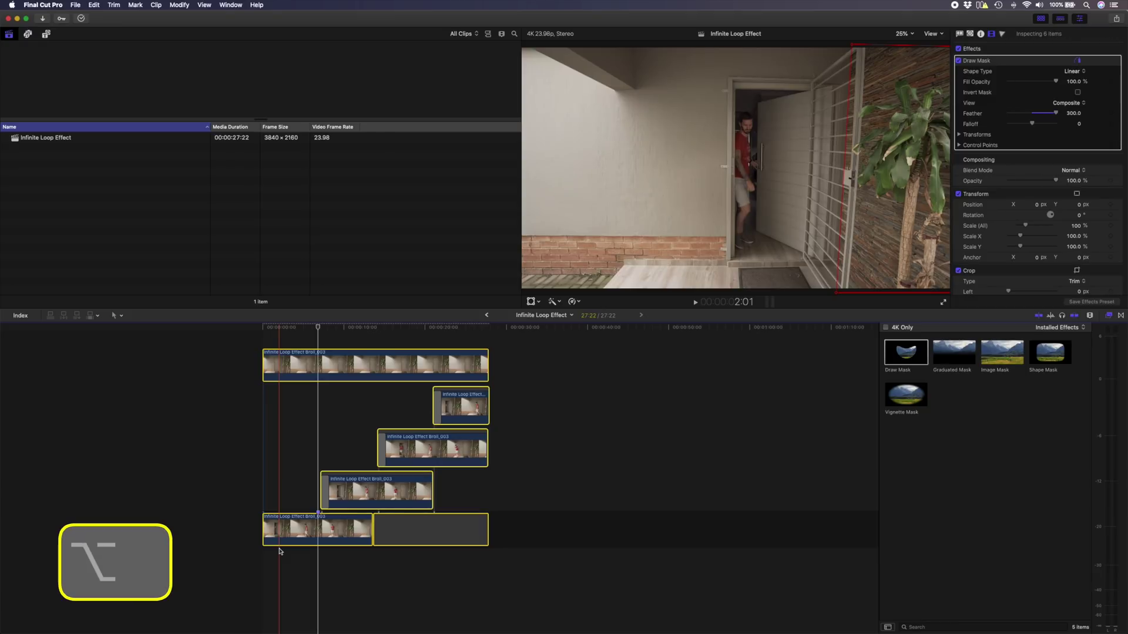
{"action": "key", "text": "alt+g"}
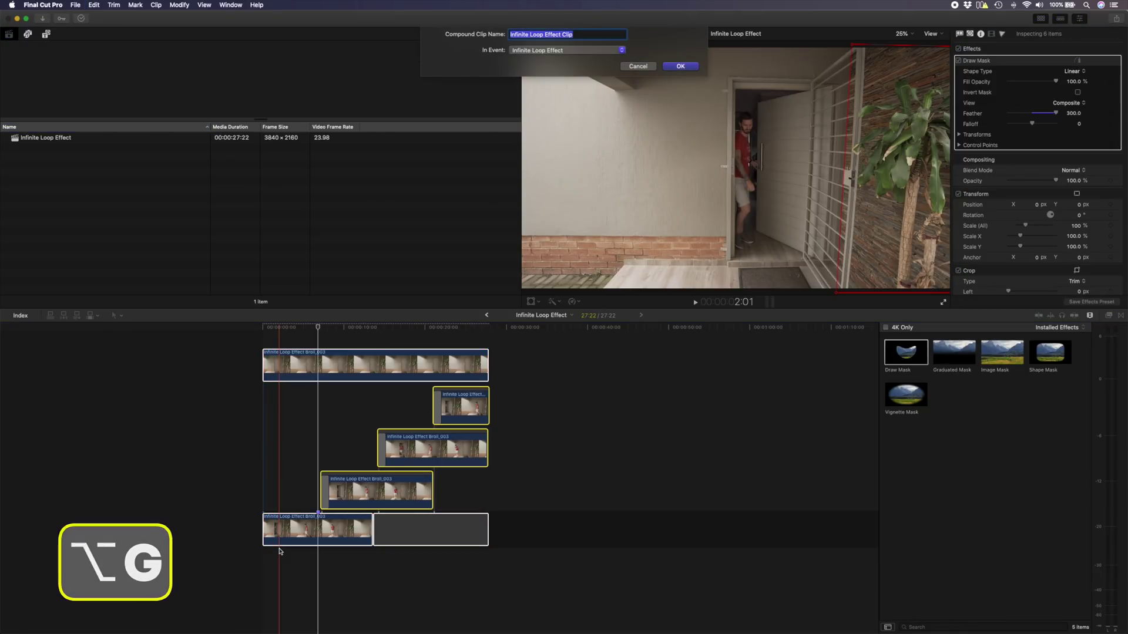
Step: Create the 'Infinite Loop Effect Clip' compound clip and place a copy after it, totalling 55:20
{"action": "key", "text": "Return"}
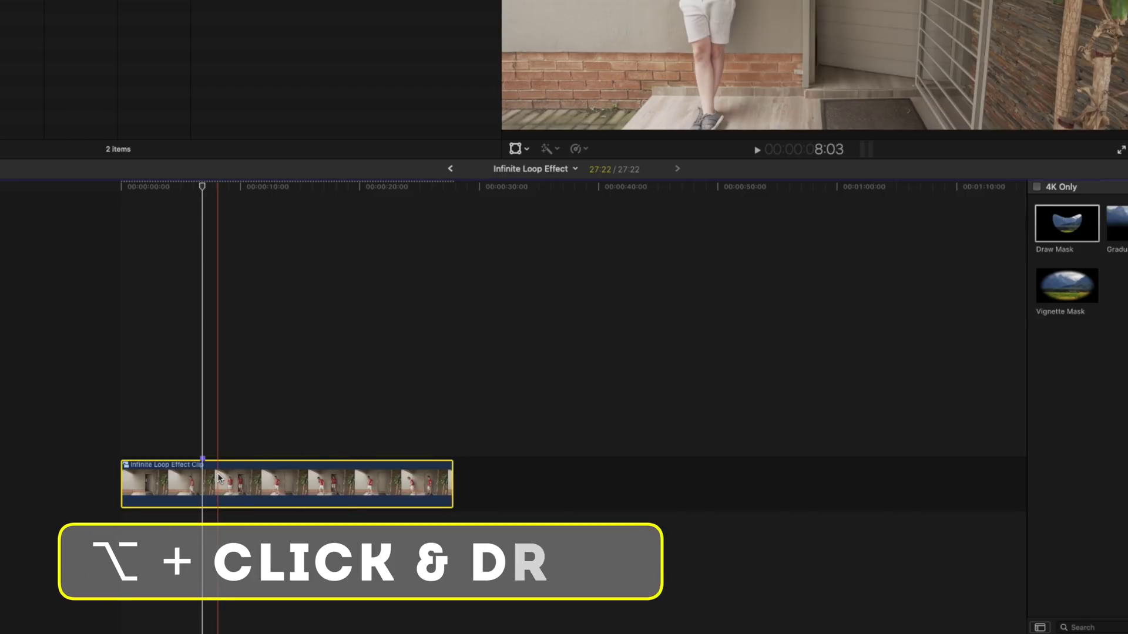
{"action": "left_click_drag", "start_coordinate": [213, 483], "coordinate": [509, 493]}
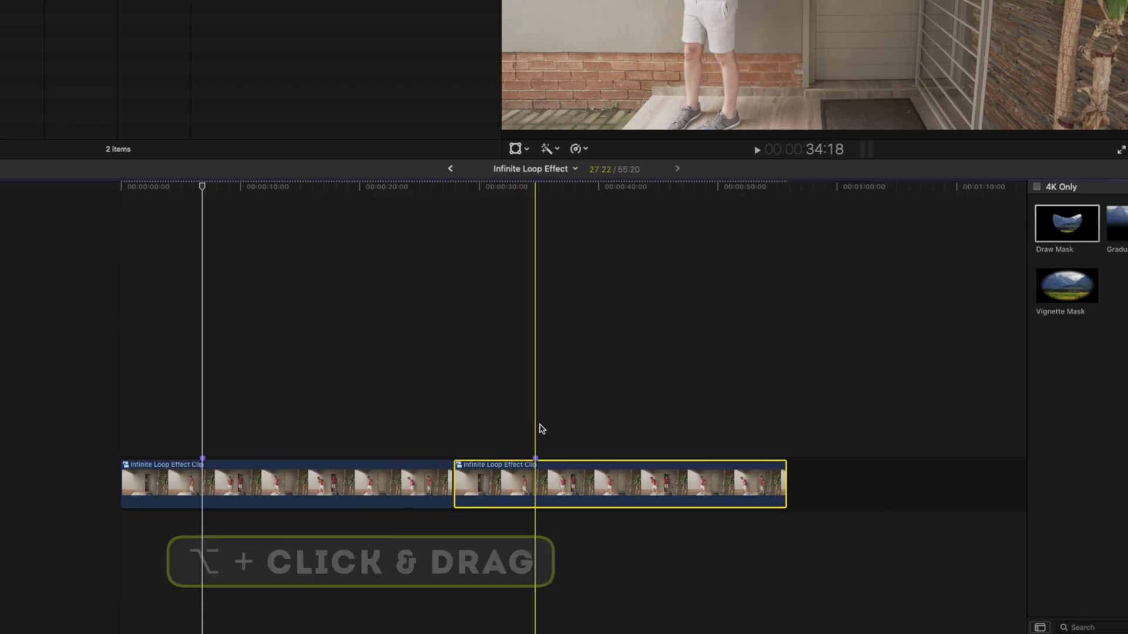
Step: Duplicate the compound clip after itself, trim the copy's start, and play across the join
{"action": "key", "text": "alt"}
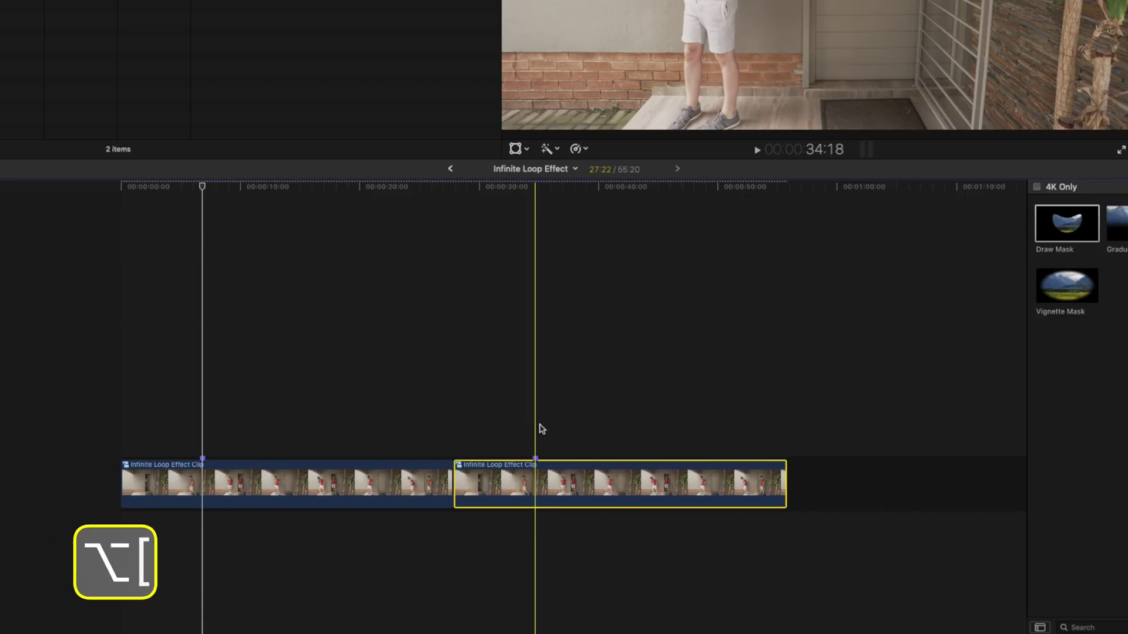
{"action": "key", "text": "alt+bracketleft"}
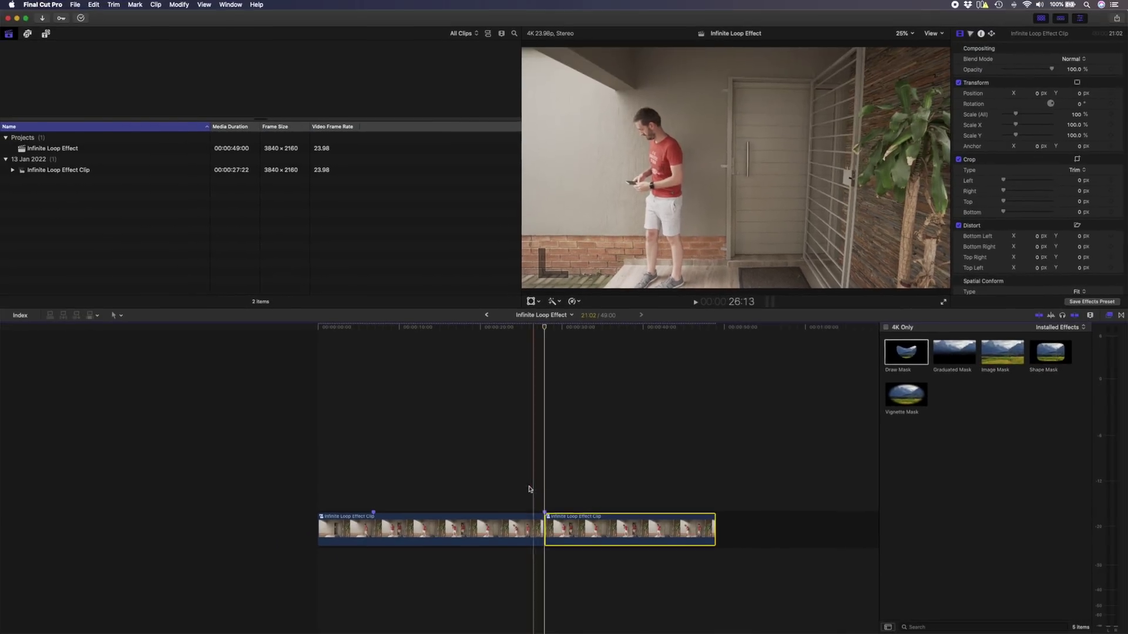
{"action": "left_click", "coordinate": [529, 489]}
{"action": "key", "text": "space"}
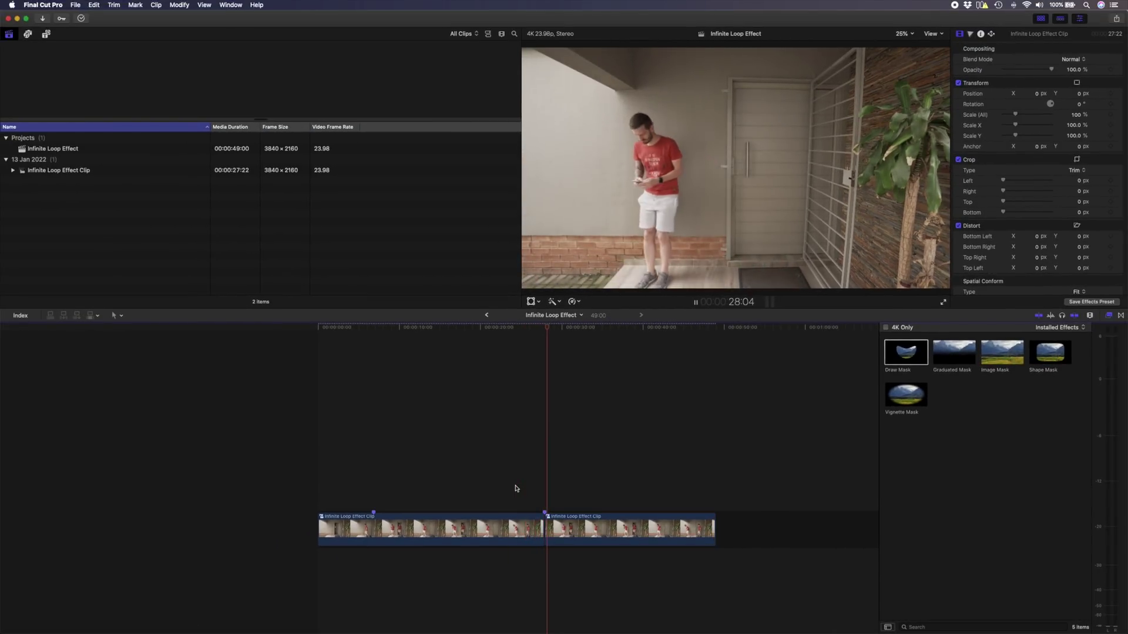
{"action": "key", "text": "space"}
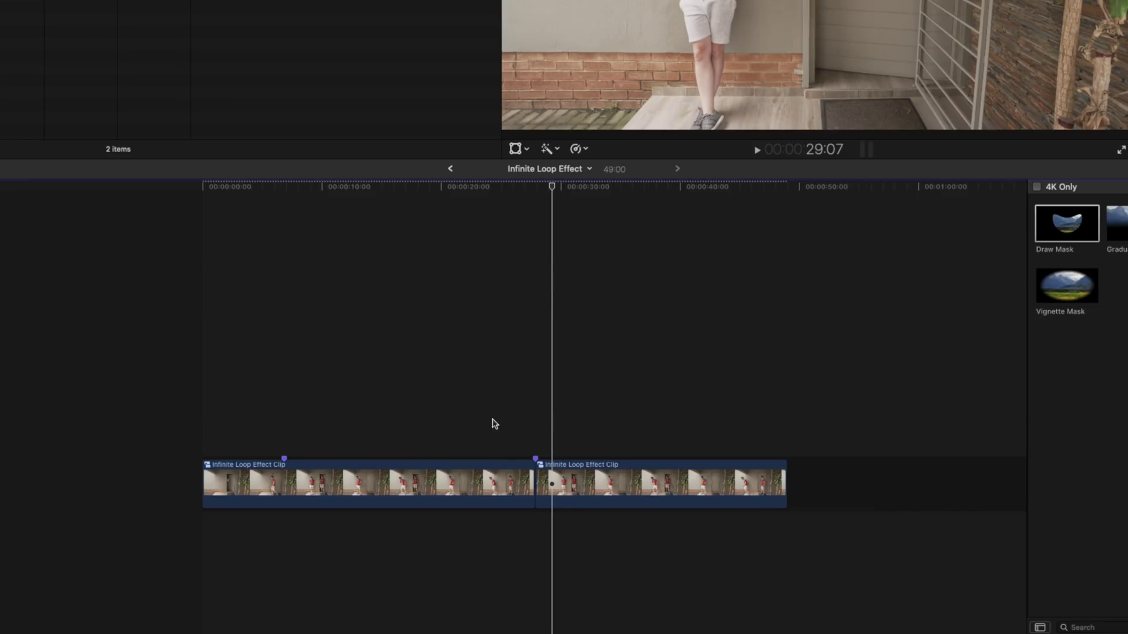
Step: Add another copy, then copy and paste the clips repeatedly until seven copies run back-to-back
{"action": "left_click_drag", "start_coordinate": [584, 485], "coordinate": [833, 486]}
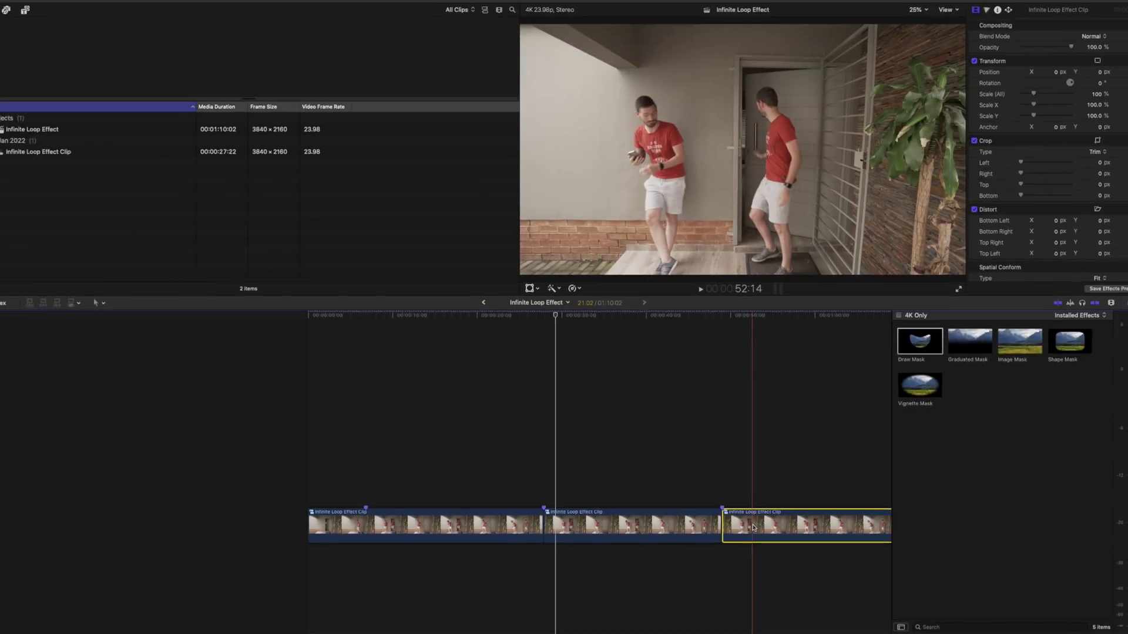
{"action": "key", "text": "super+minus"}
{"action": "left_click", "coordinate": [109, 525], "text": "super"}
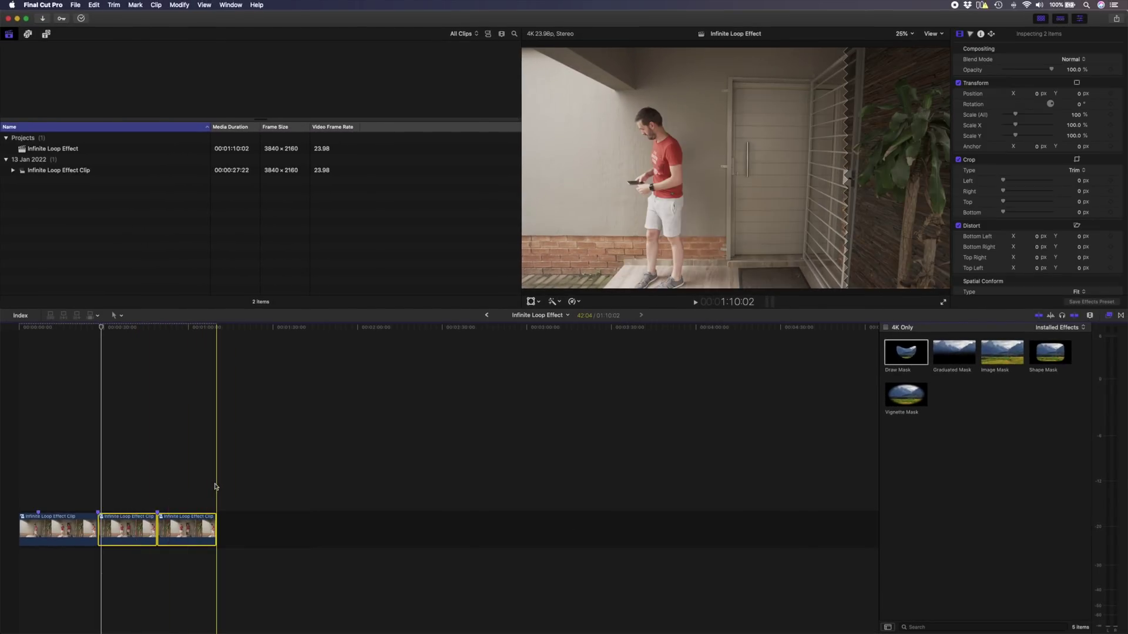
{"action": "key", "text": "super+c"}
{"action": "key", "text": "super+v"}
{"action": "key", "text": "super+v"}
{"action": "key", "text": "super+v"}
{"action": "key", "text": "super+v"}
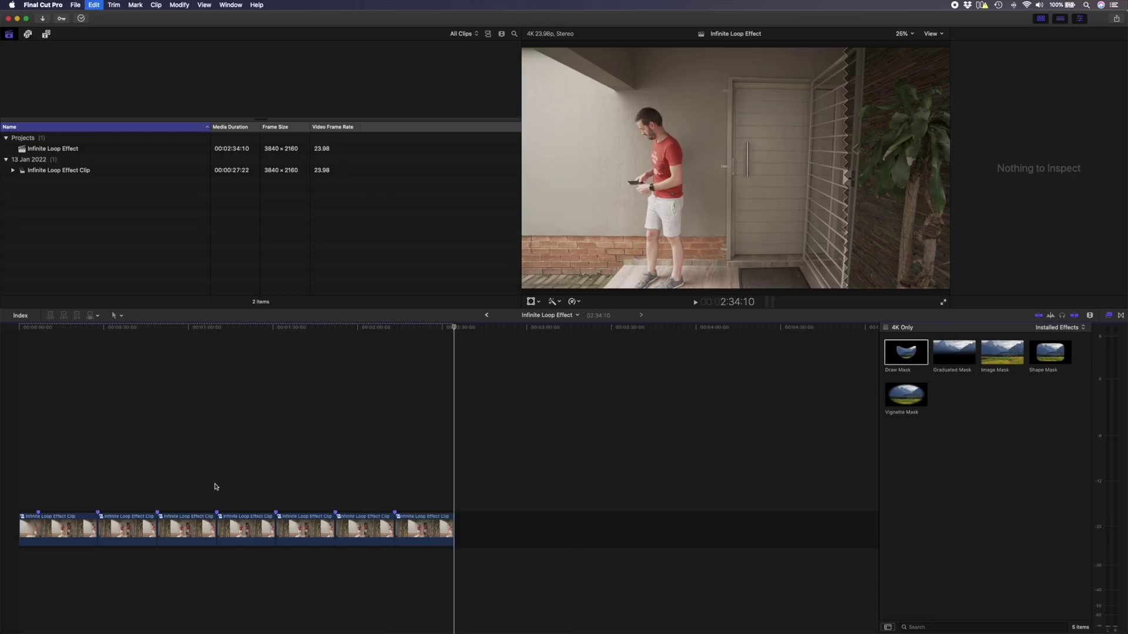